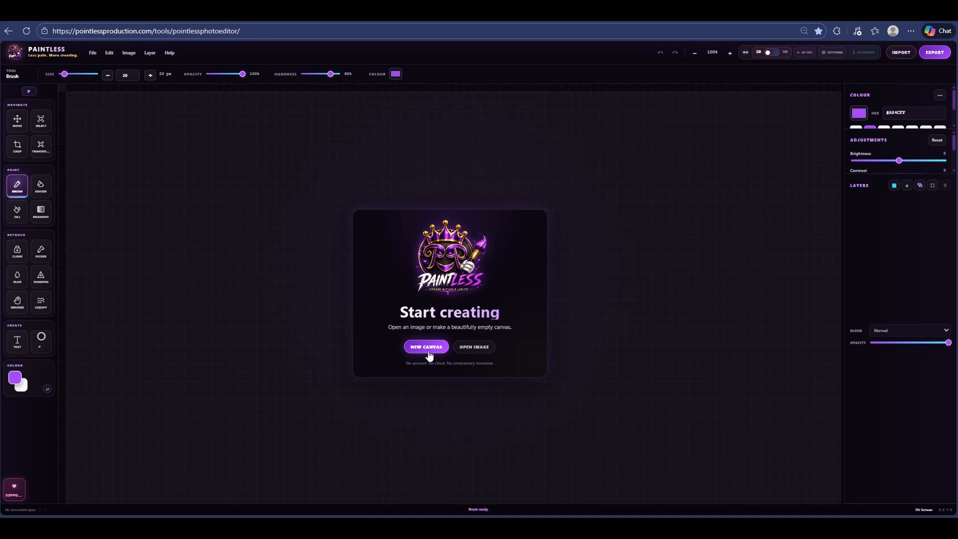
Create a new white 1280 × 720 canvas named "Paintless Tutorial"
click(426, 348)
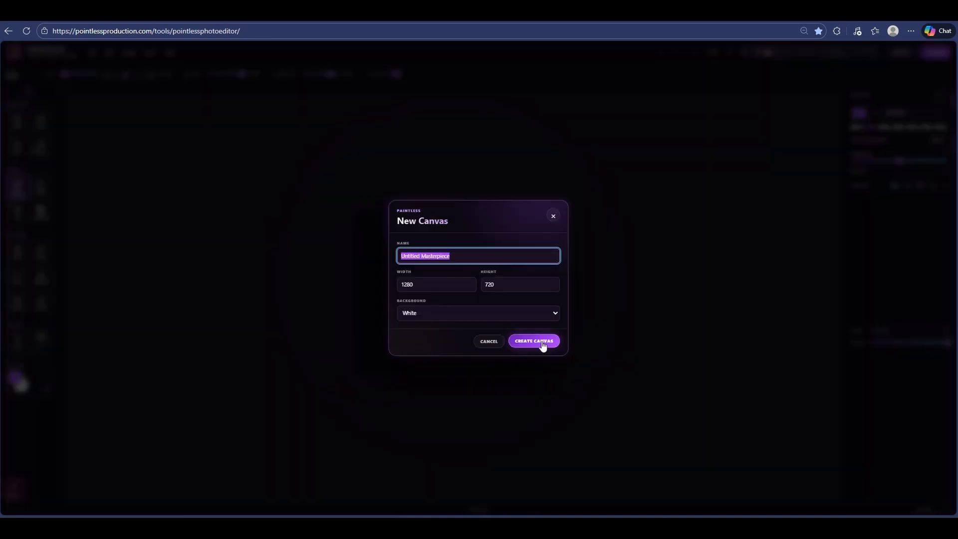
text(Paint)
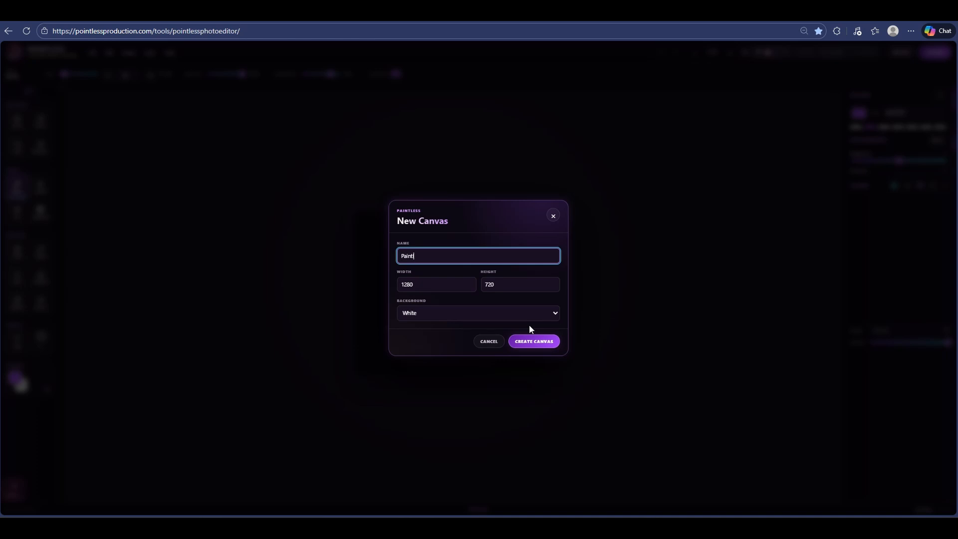
text(less 1utorial)
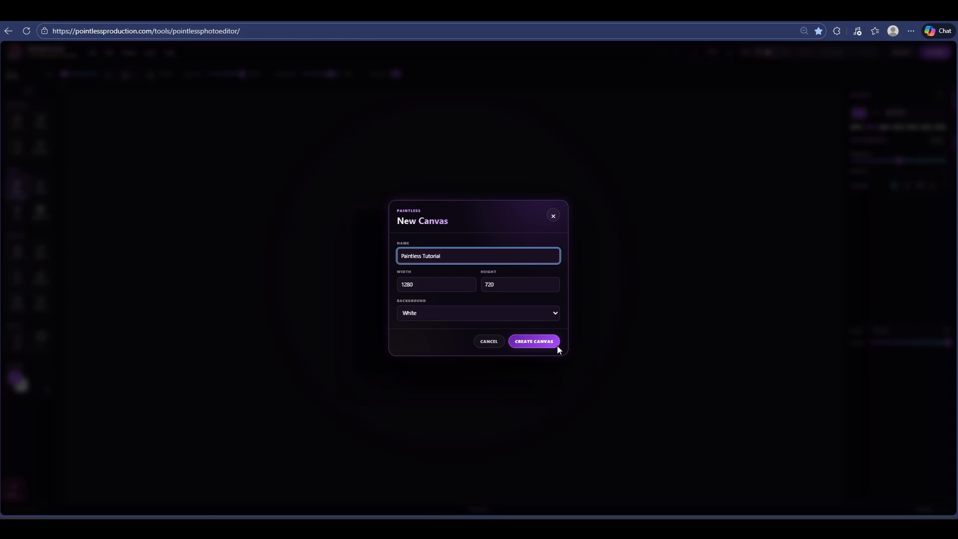
click(546, 343)
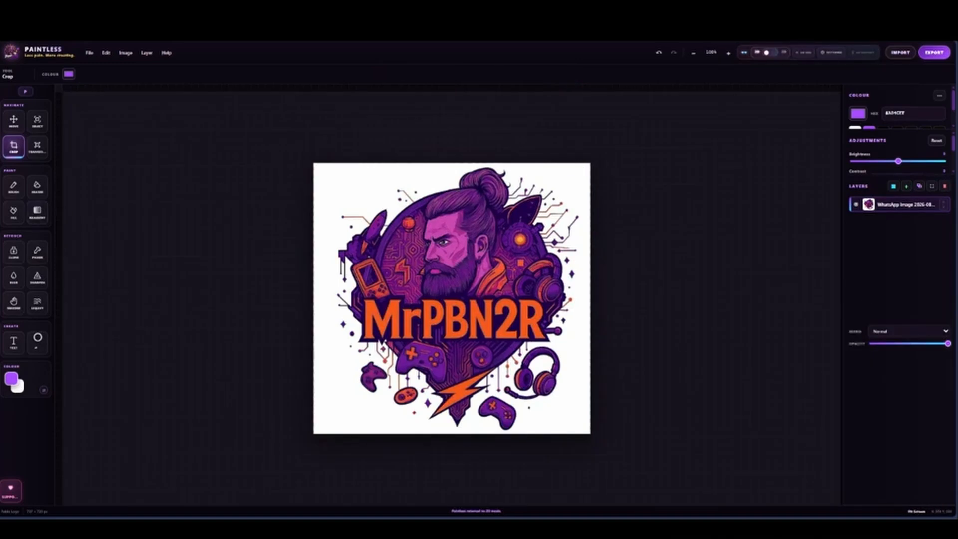
Duplicate the MrPBN2R logo image layer
scroll(451, 279, up, 4)
right_click(903, 204)
key(Escape)
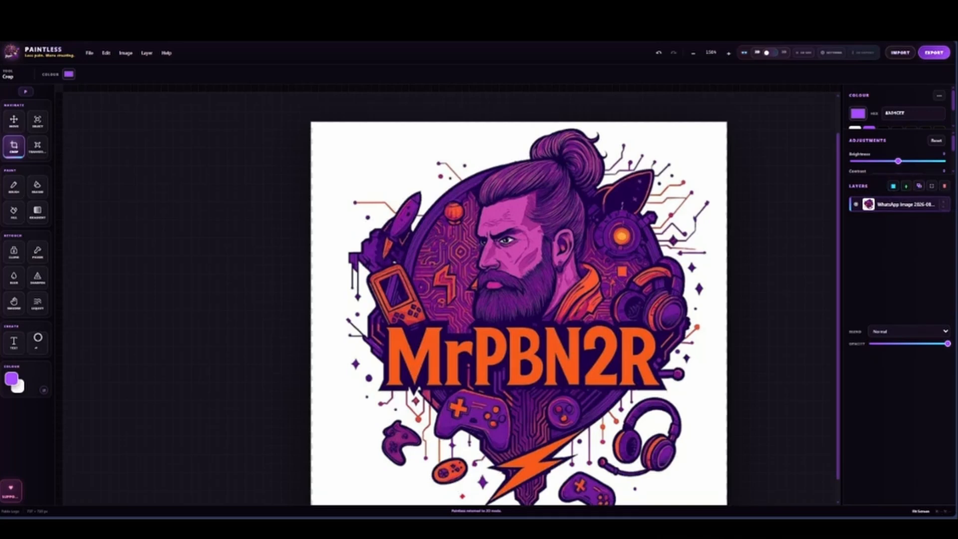
click(920, 186)
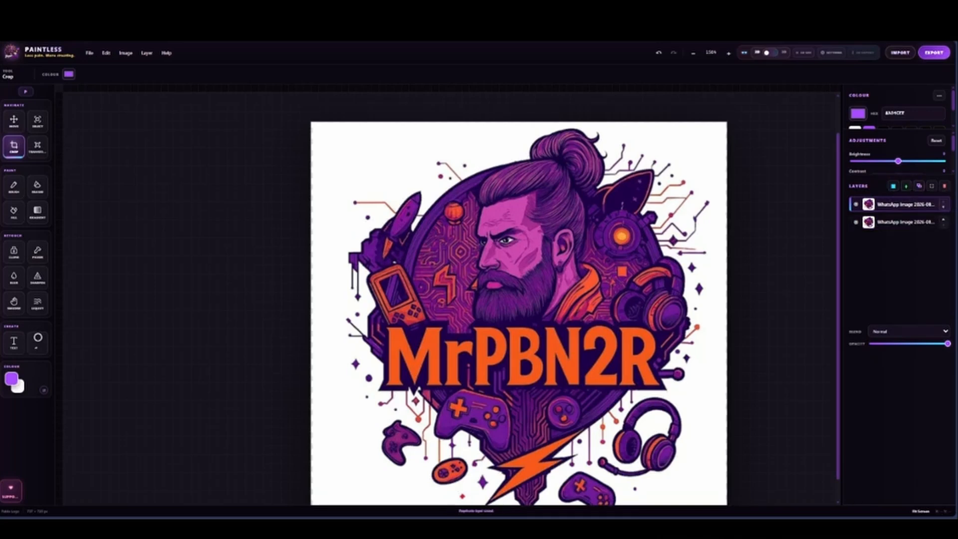
On the lower logo layer, select the white background around the upper-left artwork with the Magic Wand and clear it
click(906, 222)
click(38, 121)
click(96, 74)
click(90, 114)
click(357, 139)
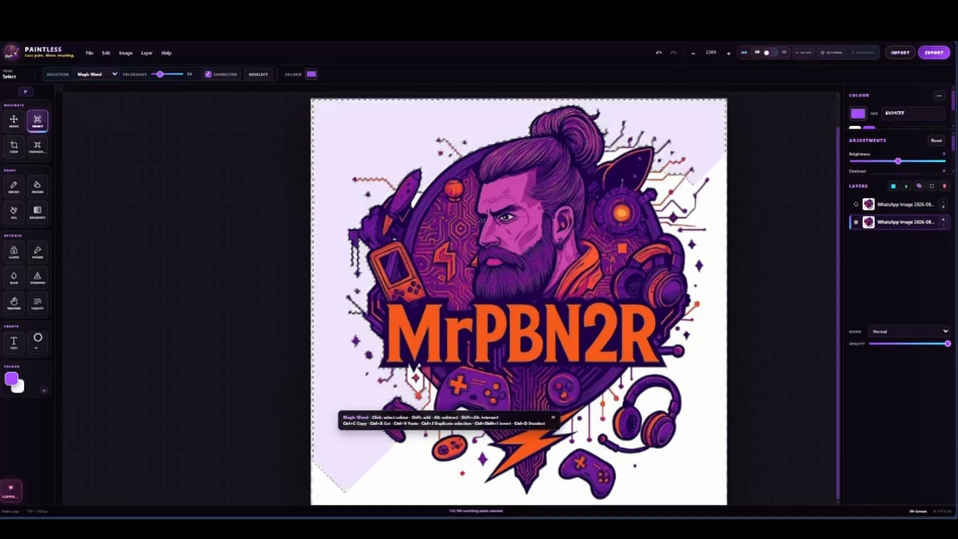
key(Delete)
Select the remaining white background around the logo's lower and right-hand artwork with the Magic Wand and clear it
scroll(681, 225, up, 4)
click(682, 226)
click(808, 359)
scroll(749, 359, down, 6)
key(Delete)
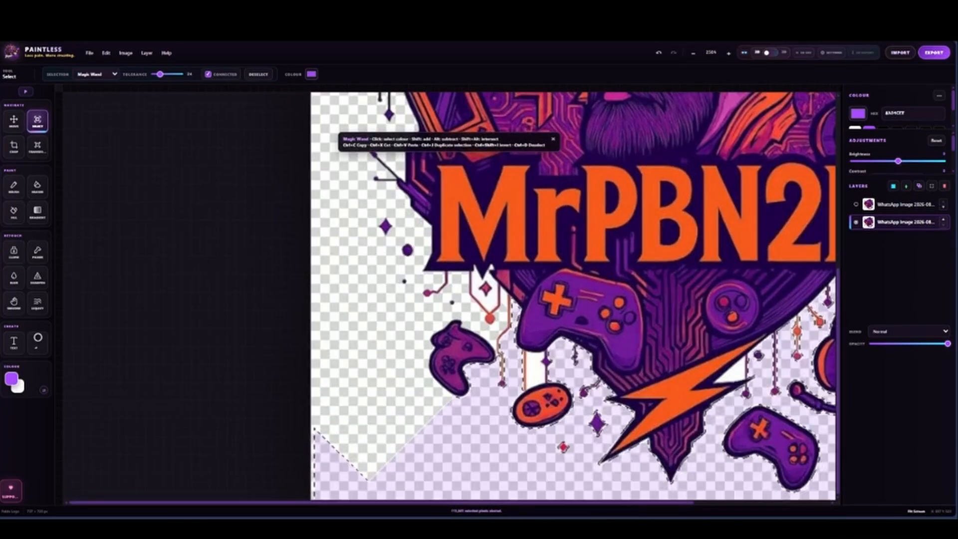
scroll(767, 377, down, 3)
scroll(631, 348, up, 2)
click(420, 212)
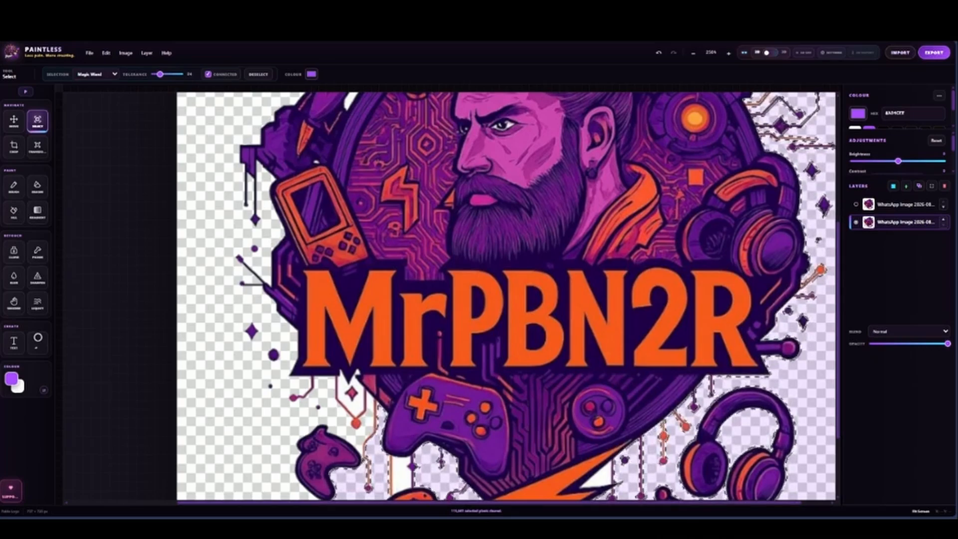
scroll(624, 380, down, 3)
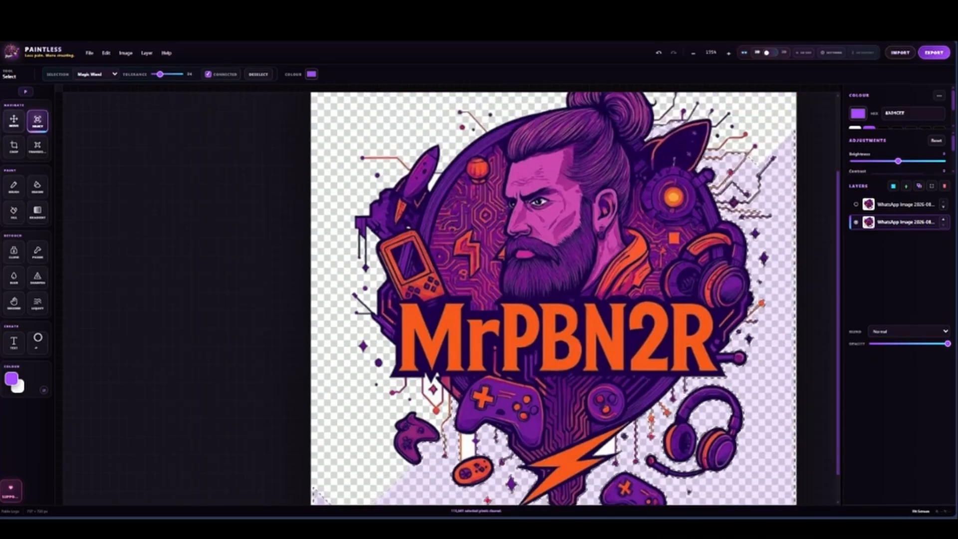
scroll(639, 371, down, 1)
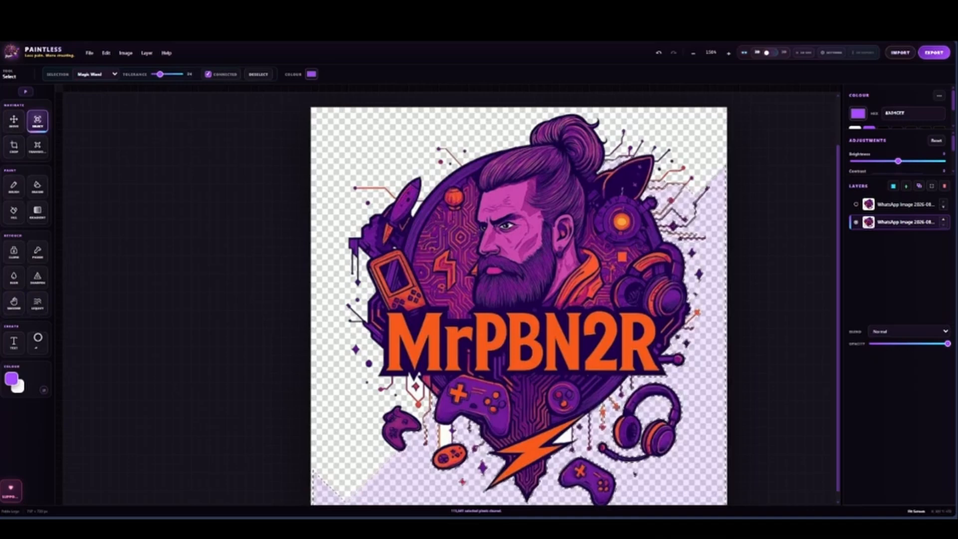
Drop the selection and delete the upper logo layer that still has its white background
key(ctrl+d)
click(906, 204)
scroll(699, 324, up, 1)
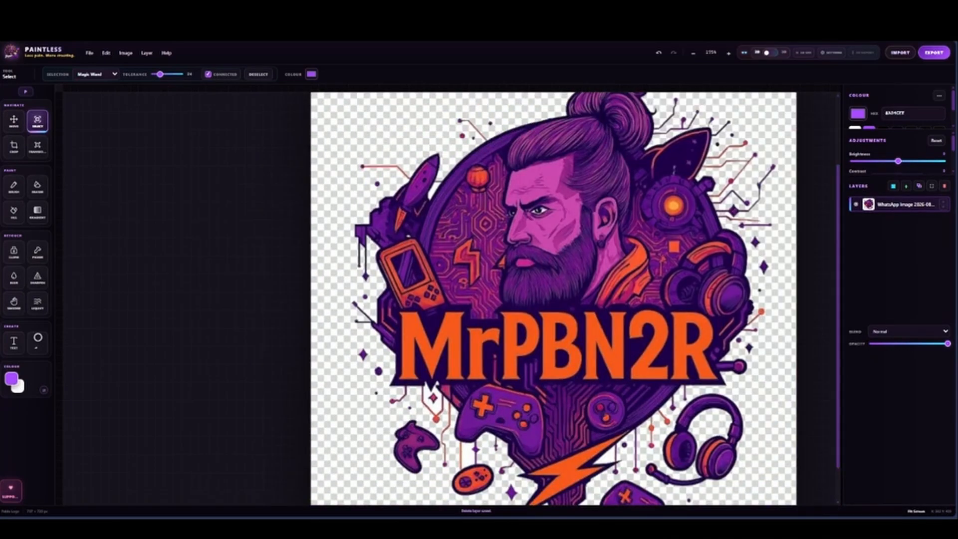
Outline the MrPBN2R lettering with the Polygon Lasso and duplicate the selection onto a new layer
scroll(642, 382, up, 3)
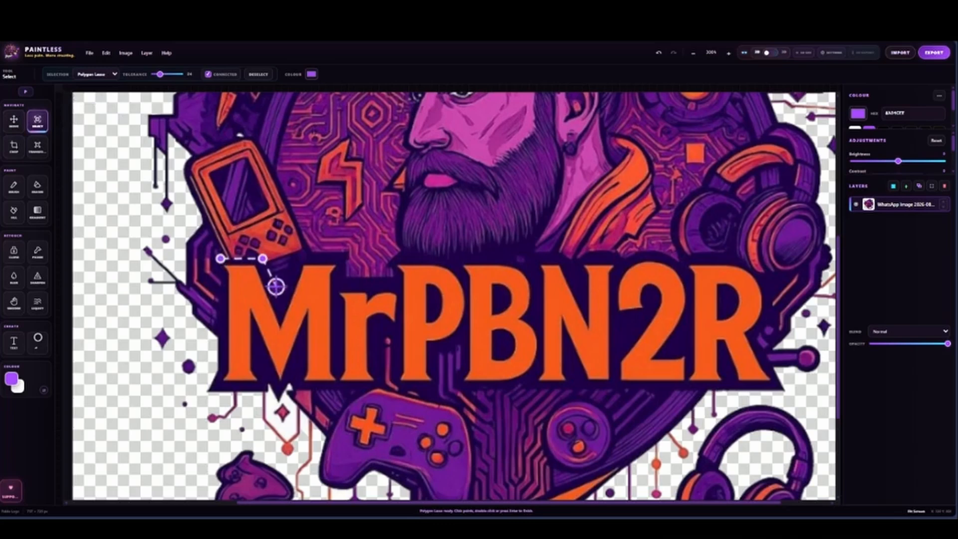
click(280, 306)
click(304, 254)
click(342, 256)
click(342, 264)
click(345, 275)
click(393, 276)
click(391, 268)
click(397, 259)
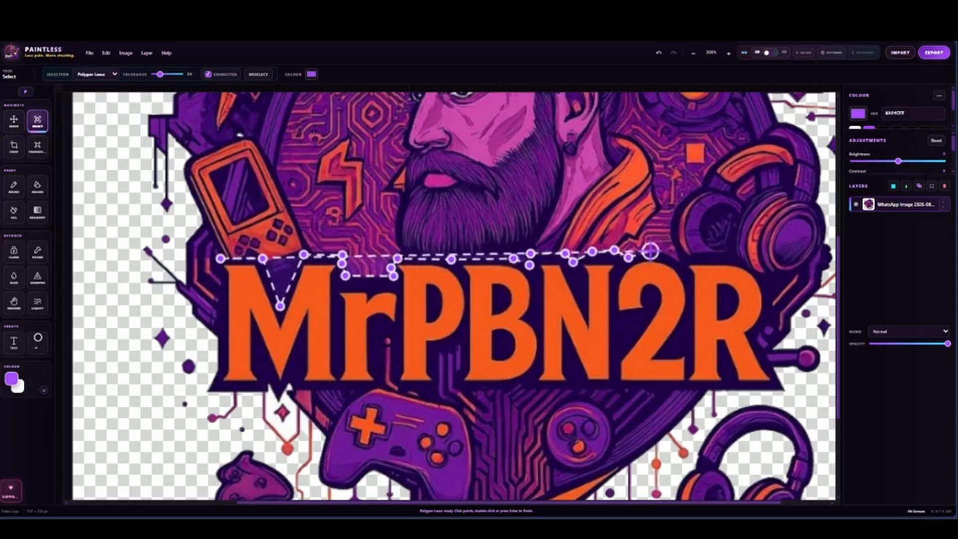
click(665, 252)
click(680, 259)
click(686, 256)
click(721, 258)
click(740, 260)
click(758, 272)
click(768, 293)
click(769, 312)
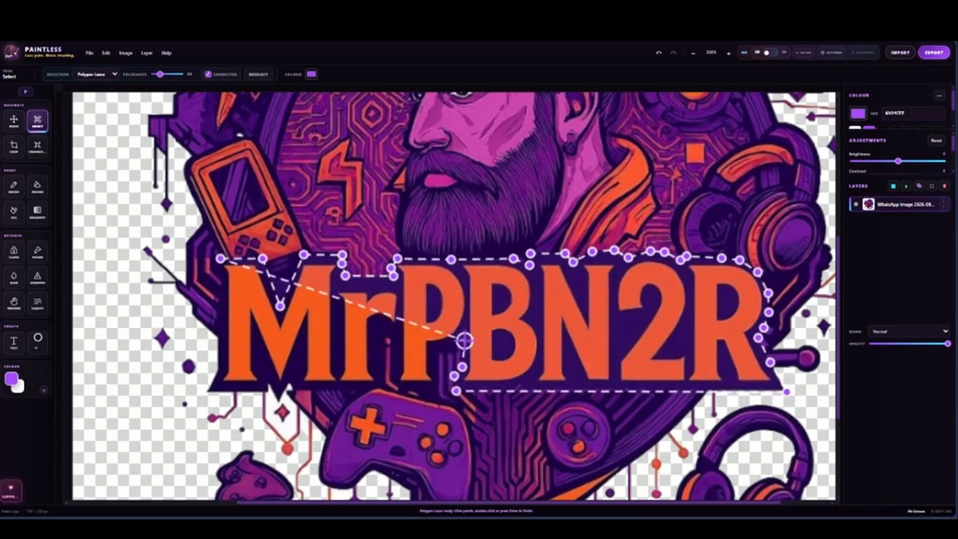
click(432, 353)
click(399, 387)
click(394, 336)
click(377, 330)
click(380, 383)
click(300, 389)
click(282, 395)
click(267, 377)
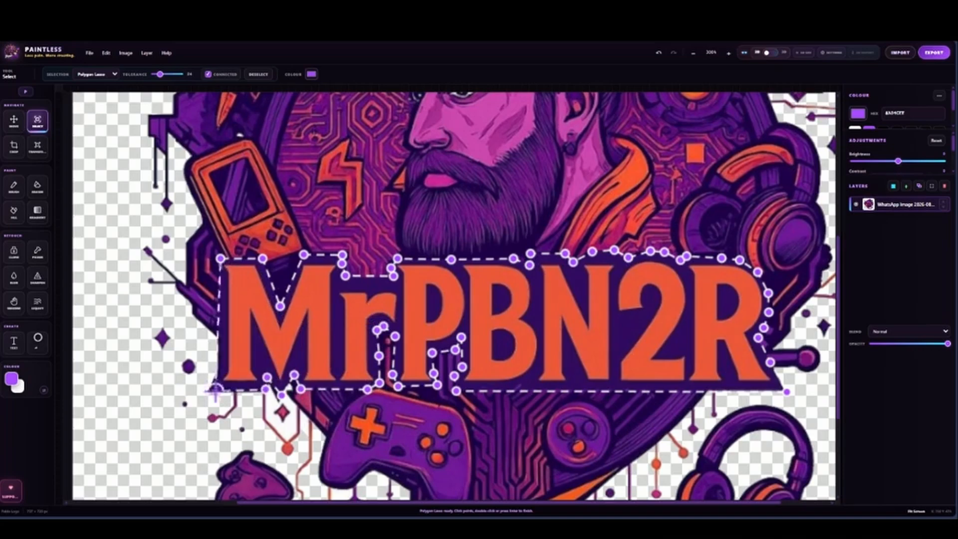
double_click(211, 391)
key(ctrl+j)
Check the copied lettering against the base logo, then hide the lettering layer, make the base layer active and drop the selection
click(856, 222)
click(856, 222)
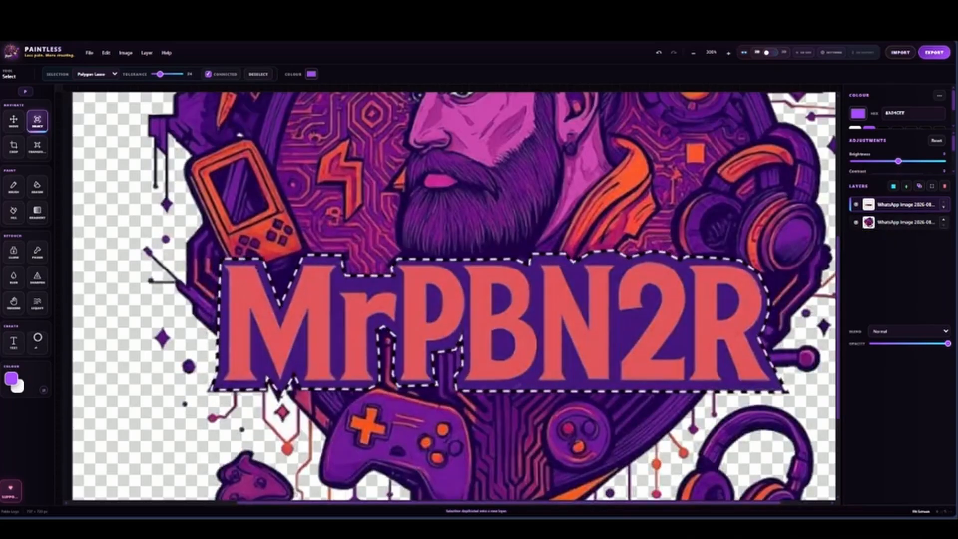
click(899, 222)
click(856, 204)
key(ctrl+d)
Outline the bearded man's head, hair bun and collar with the Polygon Lasso and duplicate the selection onto a new layer
scroll(671, 299, up, 5)
scroll(671, 300, down, 1)
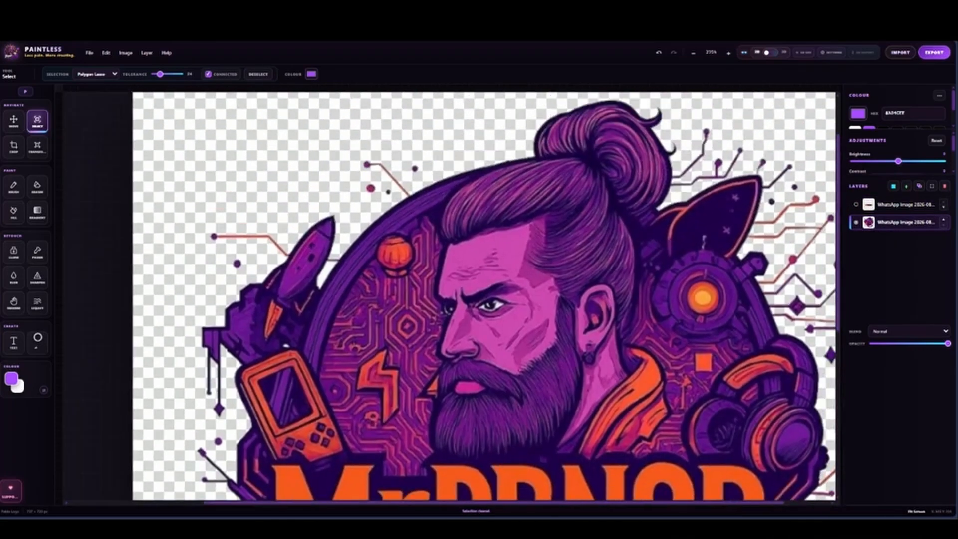
click(625, 455)
click(547, 453)
click(485, 461)
click(434, 449)
click(432, 411)
click(443, 358)
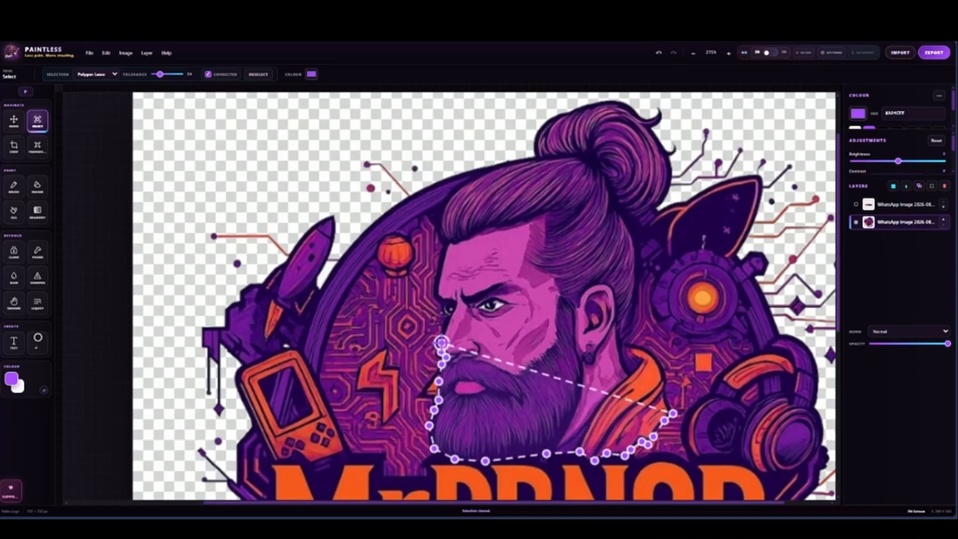
click(446, 326)
click(434, 296)
click(440, 247)
click(448, 192)
click(472, 176)
click(534, 158)
click(553, 115)
click(618, 101)
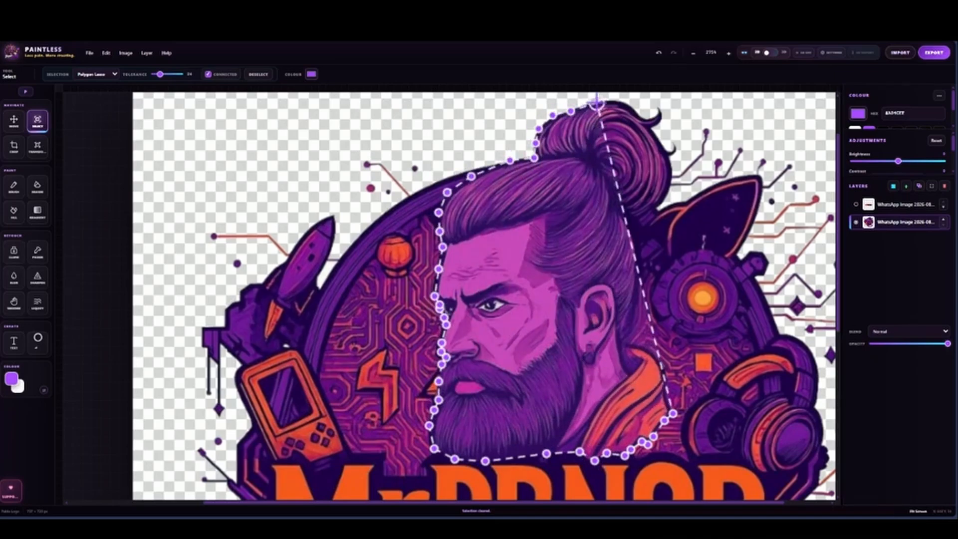
click(666, 105)
click(669, 187)
click(654, 219)
click(641, 238)
click(636, 297)
click(627, 343)
click(651, 352)
click(663, 368)
click(672, 413)
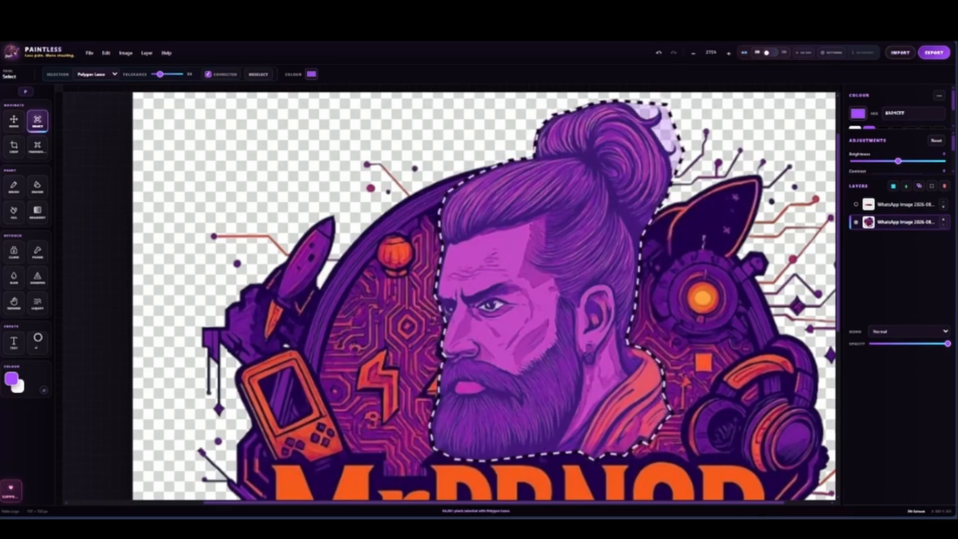
key(ctrl+j)
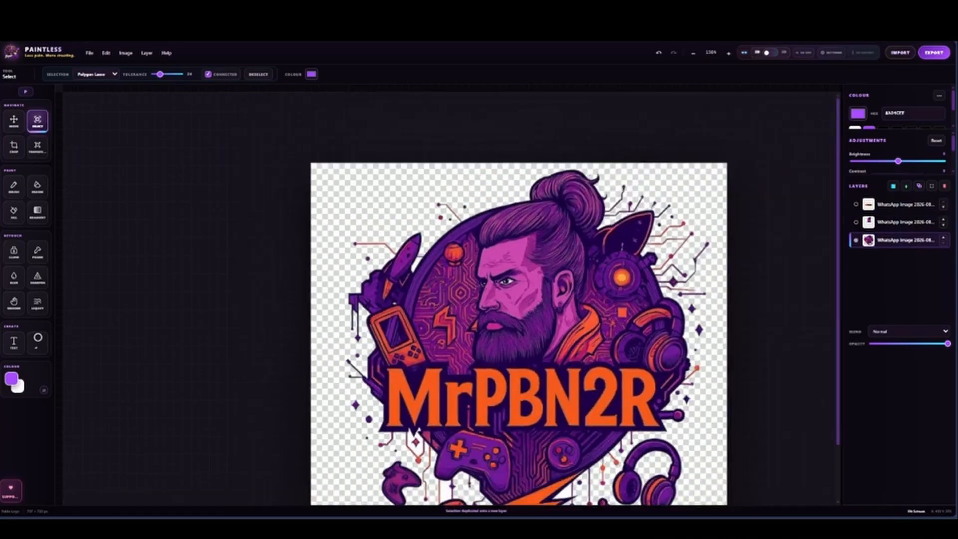
Outline the large game controller below the lettering with the Polygon Lasso, duplicate it onto a new layer and bring that layer forward
scroll(439, 367, up, 2)
click(429, 364)
key(Escape)
scroll(457, 372, up, 1)
click(387, 368)
click(420, 377)
click(440, 383)
click(450, 397)
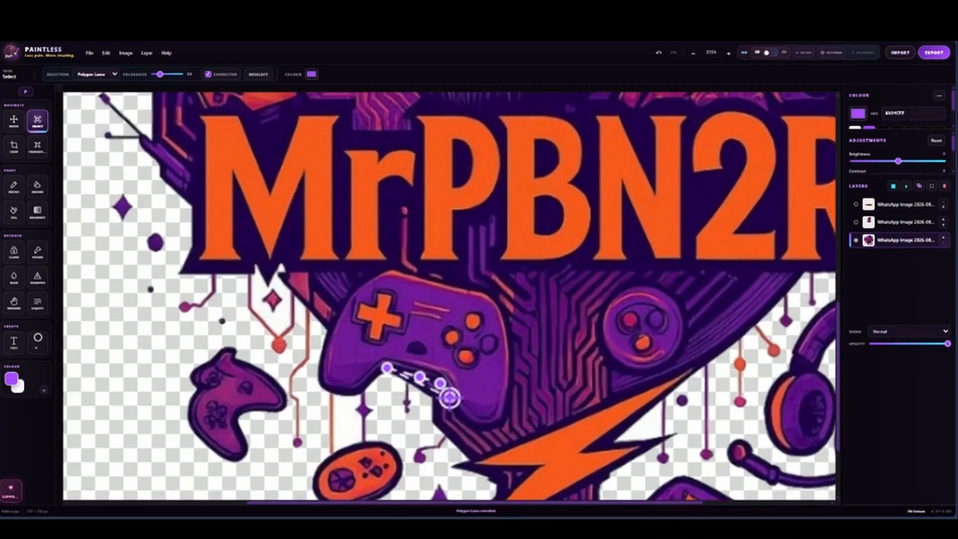
click(512, 355)
click(510, 327)
click(502, 304)
click(415, 273)
click(368, 274)
click(321, 355)
click(338, 396)
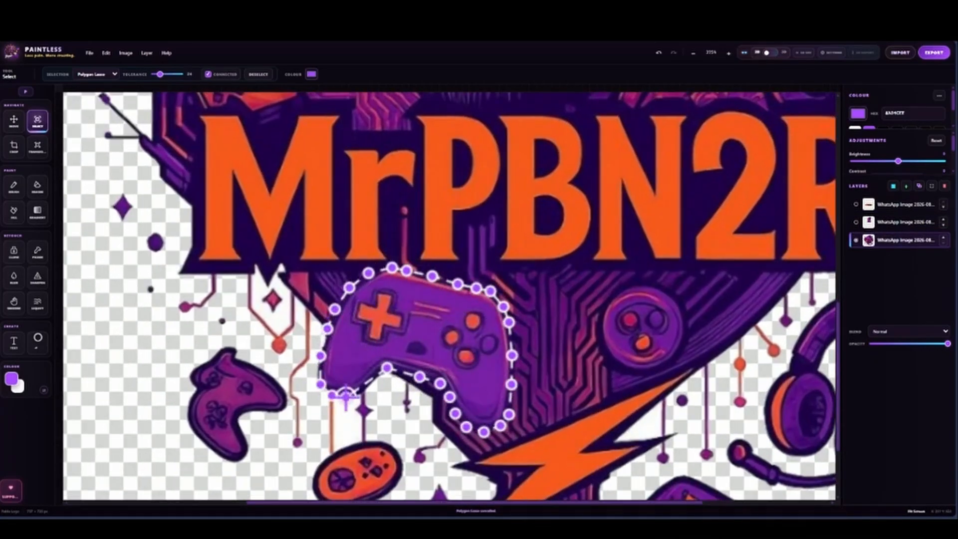
click(387, 368)
key(ctrl+j)
click(943, 237)
On the base logo layer, outline the lower headphones and their microphone with the Polygon Lasso and duplicate them onto a new layer
drag(549, 349, 401, 250)
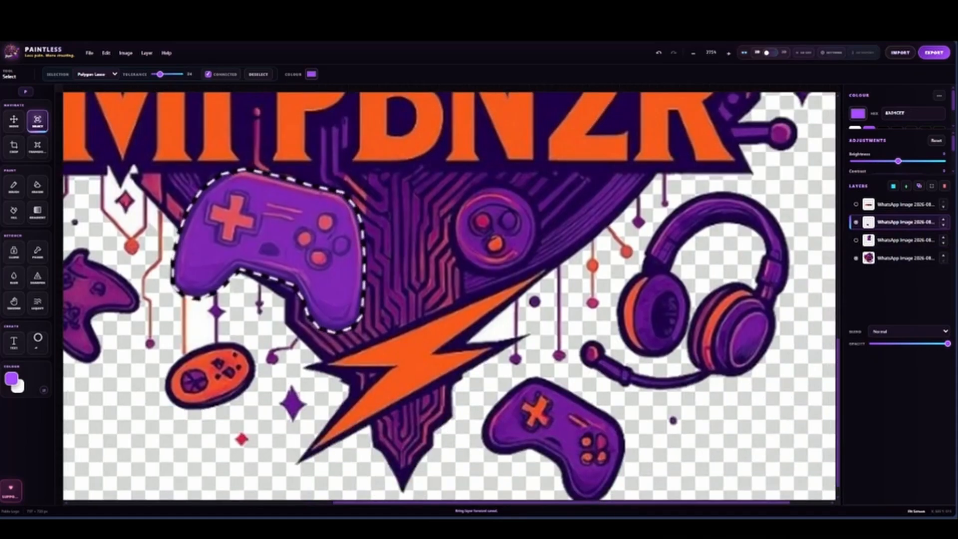
click(906, 258)
click(641, 261)
click(724, 188)
click(791, 241)
click(761, 367)
click(627, 400)
click(577, 341)
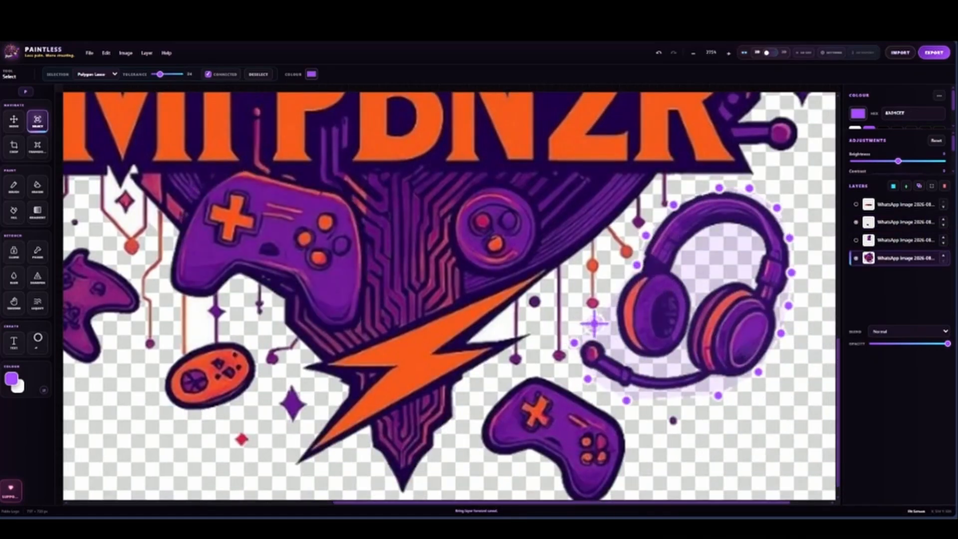
click(640, 261)
key(ctrl+j)
On the base logo layer, outline the small controller beneath the headphones with the Polygon Lasso and duplicate it onto a new layer
click(906, 276)
click(577, 390)
click(614, 405)
drag(628, 474, 642, 456)
click(604, 492)
click(531, 437)
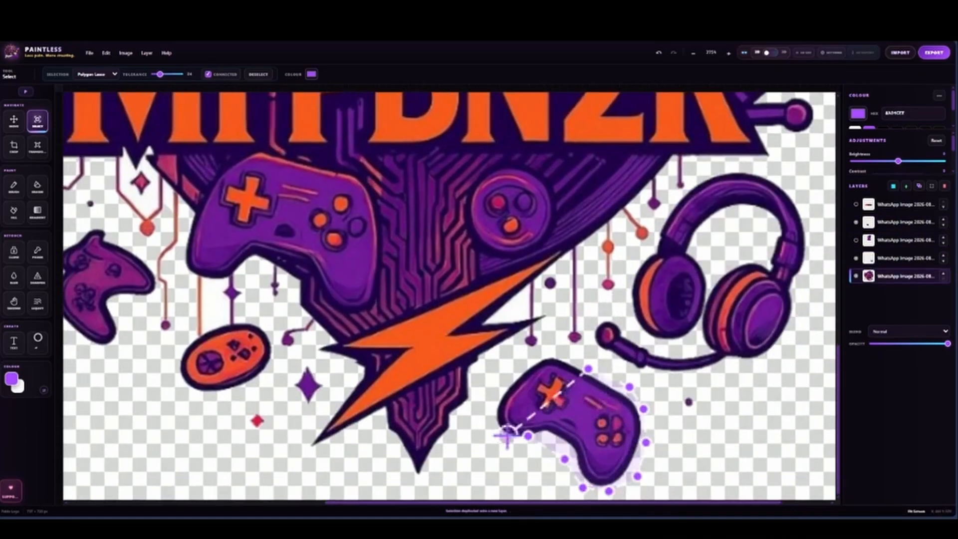
click(497, 394)
click(592, 372)
key(ctrl+j)
Check the large controller's layer by toggling its visibility, and show the hidden lettering and portrait layers
drag(306, 244, 439, 381)
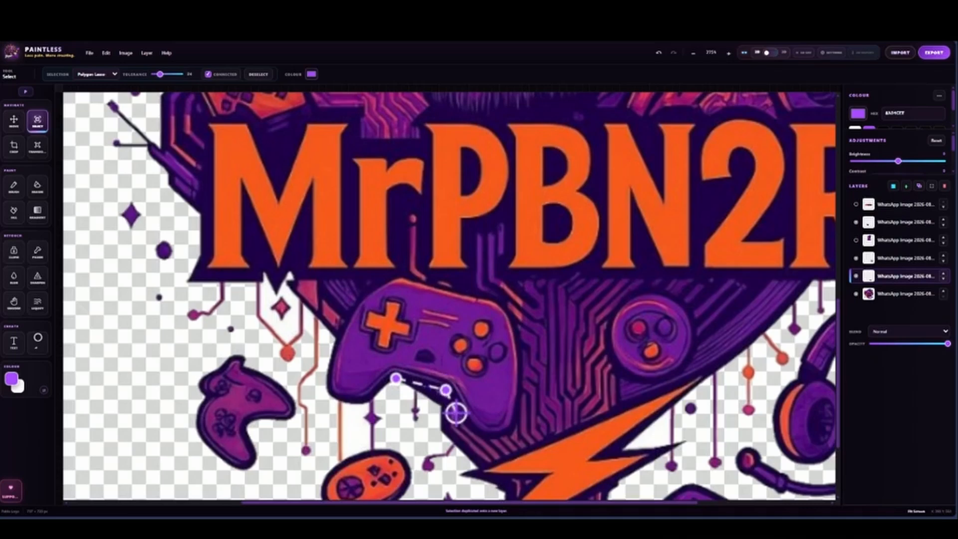
alt+click(856, 222)
alt+click(856, 222)
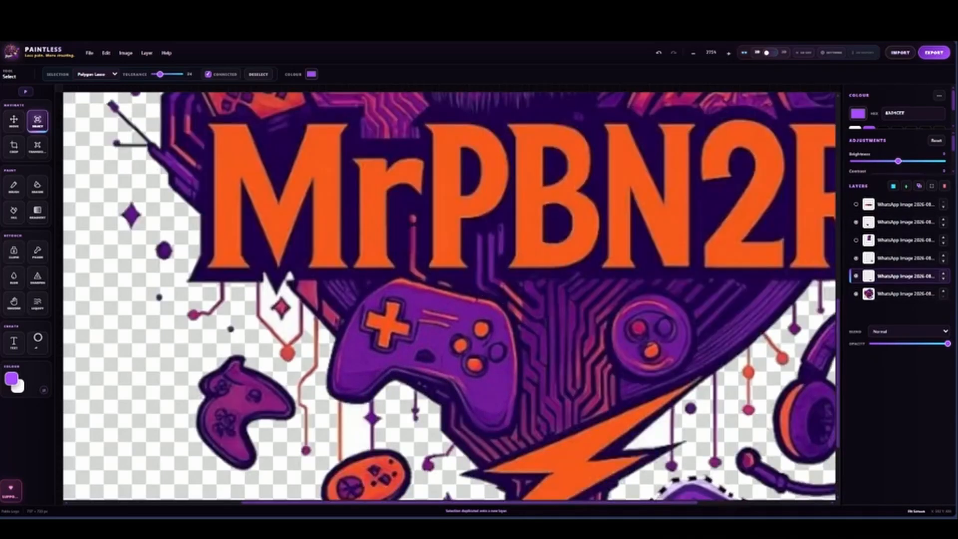
scroll(774, 239, down, 3)
scroll(490, 299, down, 5)
On the base logo layer, outline the round button emblem below the lettering with the Polygon Lasso and duplicate it onto a new layer
scroll(564, 394, up, 5)
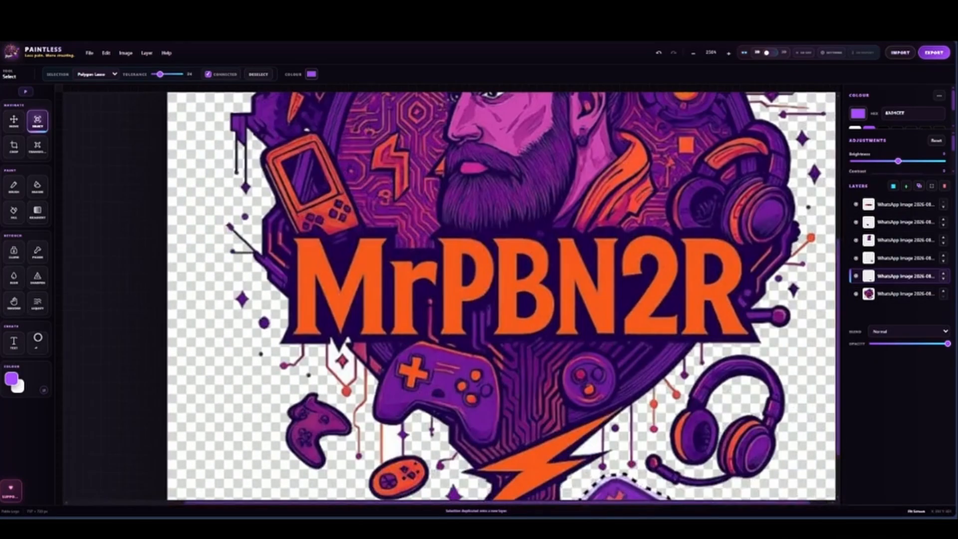
click(898, 294)
click(507, 430)
click(528, 436)
click(555, 432)
click(574, 415)
click(582, 389)
click(576, 366)
click(562, 349)
click(541, 343)
click(517, 344)
click(499, 360)
click(488, 389)
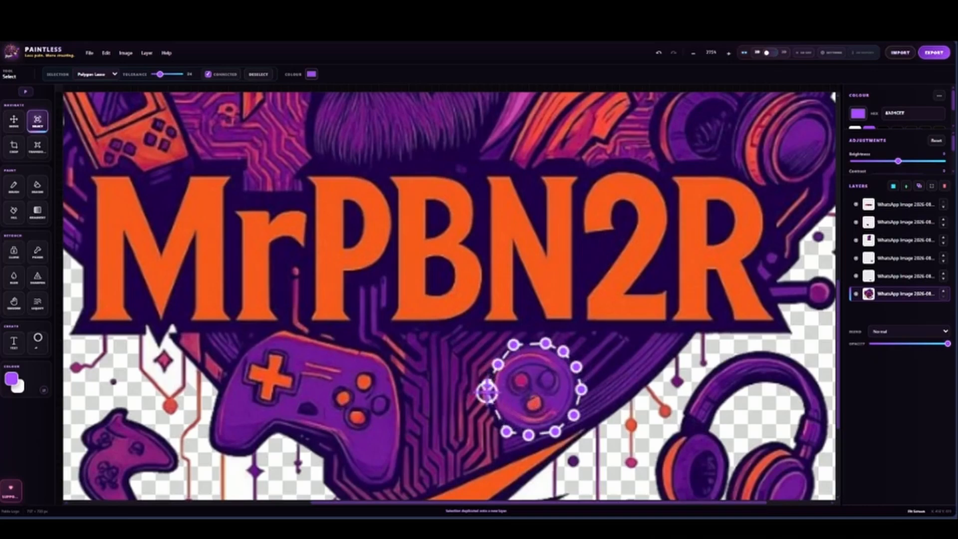
click(507, 431)
key(ctrl+j)
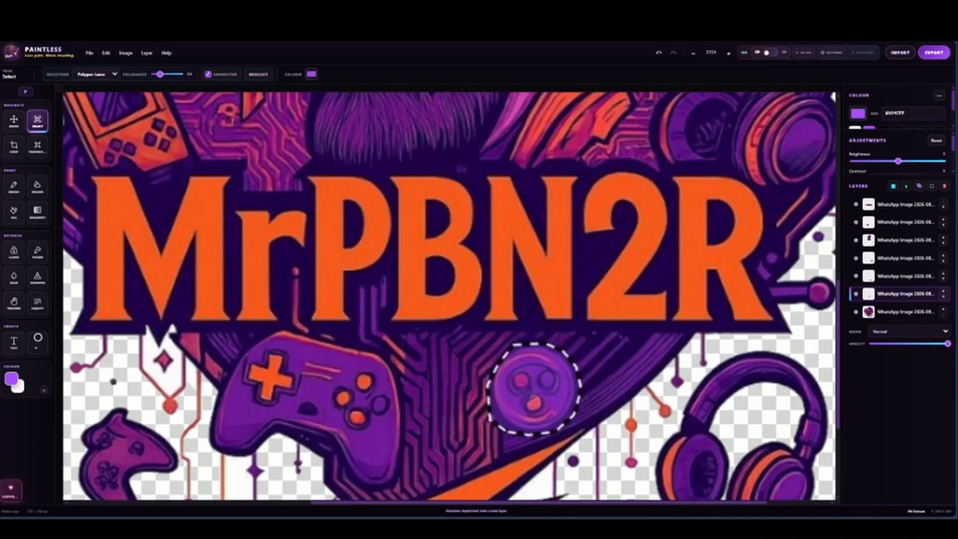
On the base logo layer, outline the orange handheld console with the Polygon Lasso and duplicate it onto a new layer
scroll(534, 389, down, 4)
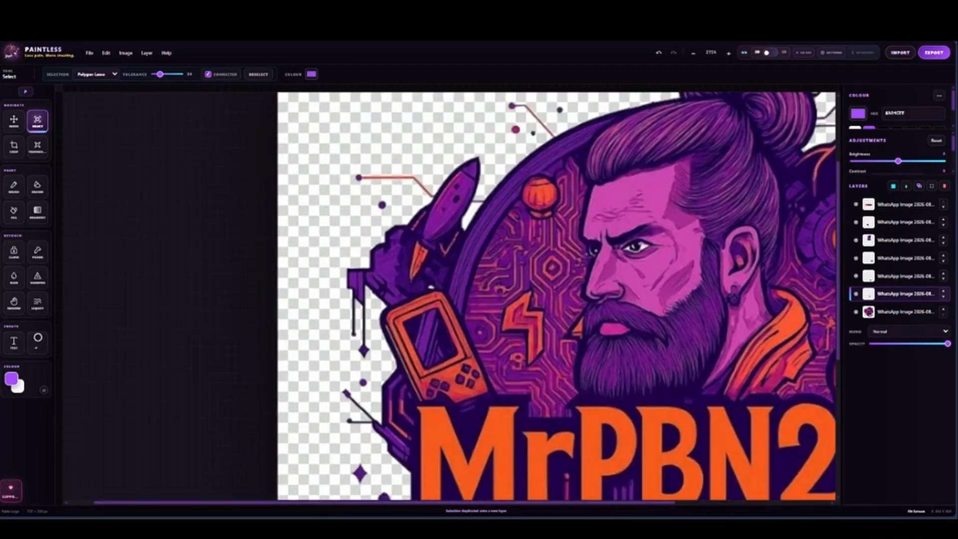
scroll(399, 389, down, 3)
scroll(594, 389, up, 3)
drag(449, 349, 509, 311)
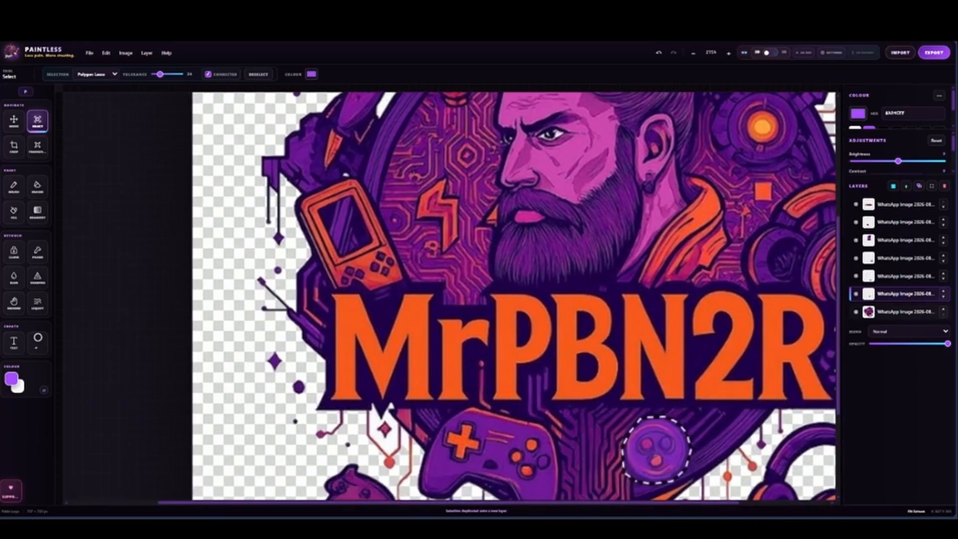
click(899, 311)
click(371, 298)
click(409, 280)
click(397, 254)
click(367, 184)
click(352, 173)
click(301, 192)
click(294, 206)
click(327, 289)
click(356, 290)
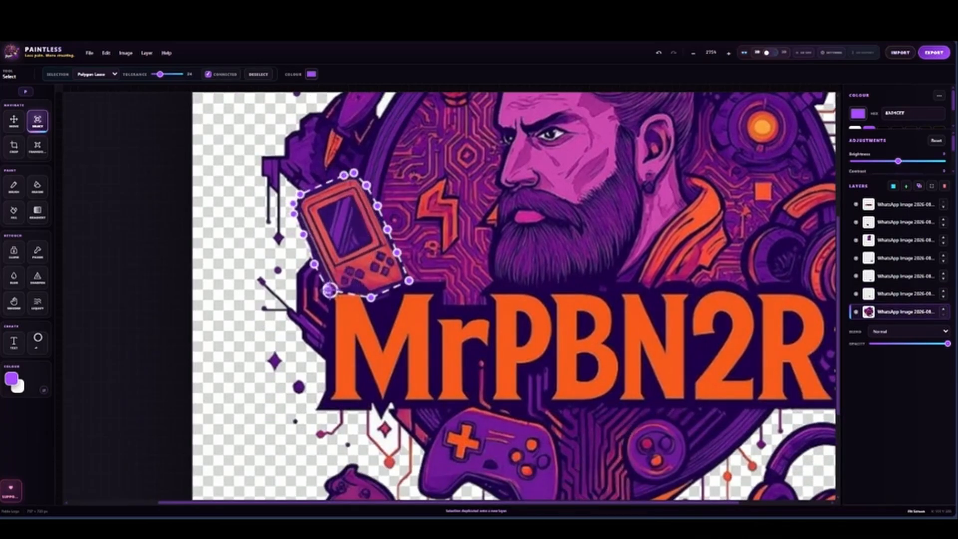
click(371, 298)
key(ctrl+j)
On the base logo layer, outline the orange zigzag emblem beside the beard with the Polygon Lasso and duplicate it onto a new layer
scroll(898, 305, down, 1)
click(899, 314)
click(444, 254)
click(458, 241)
click(460, 233)
click(458, 219)
click(460, 201)
click(458, 197)
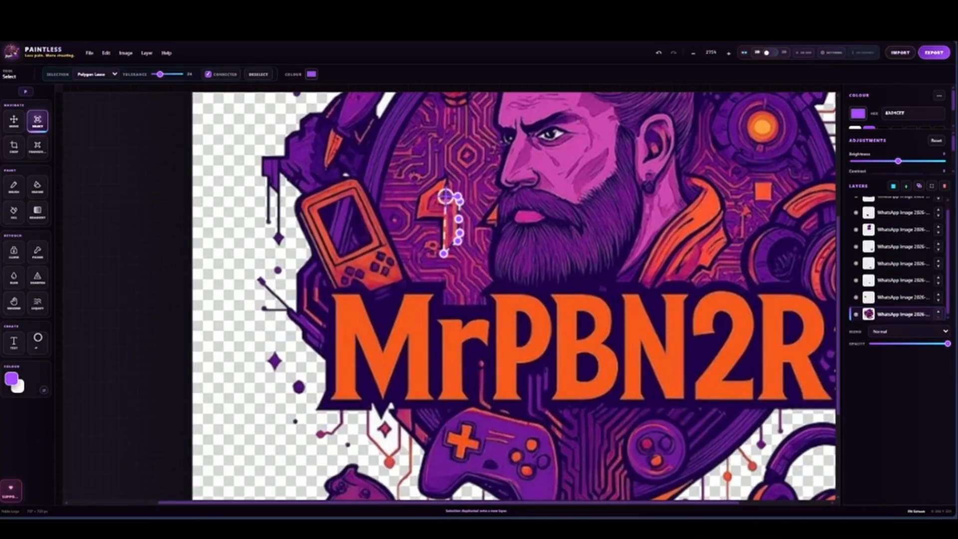
click(422, 191)
click(418, 219)
click(441, 219)
click(444, 253)
key(ctrl+j)
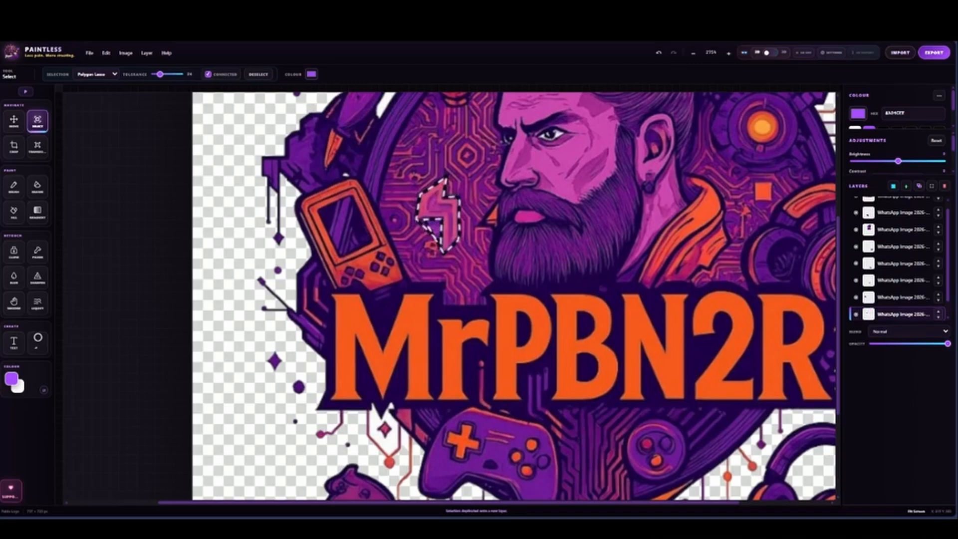
On the base logo layer, outline the purple rocket body above the handheld console with the Polygon Lasso and duplicate it onto a new layer
scroll(444, 254, down, 7)
scroll(413, 169, up, 8)
scroll(893, 314, down, 1)
click(894, 315)
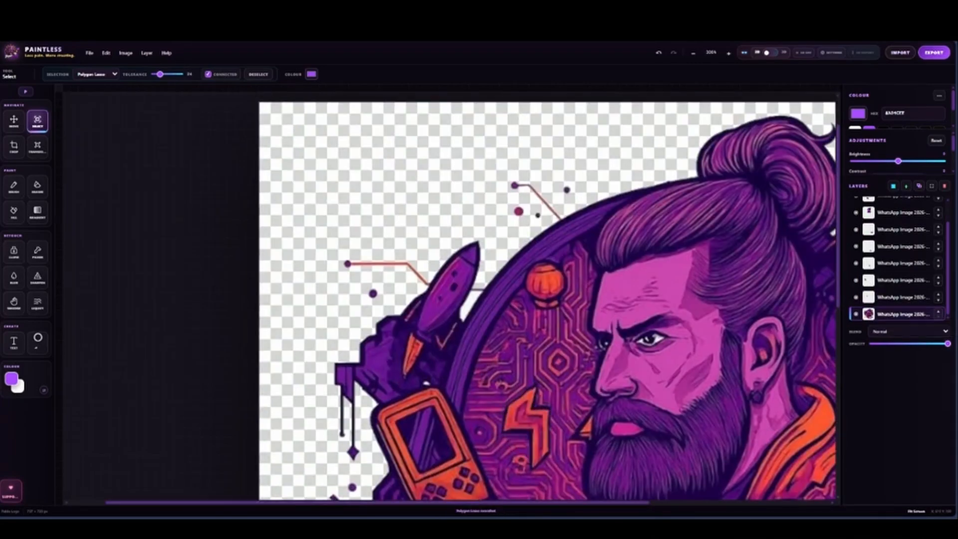
click(477, 281)
click(487, 239)
click(473, 236)
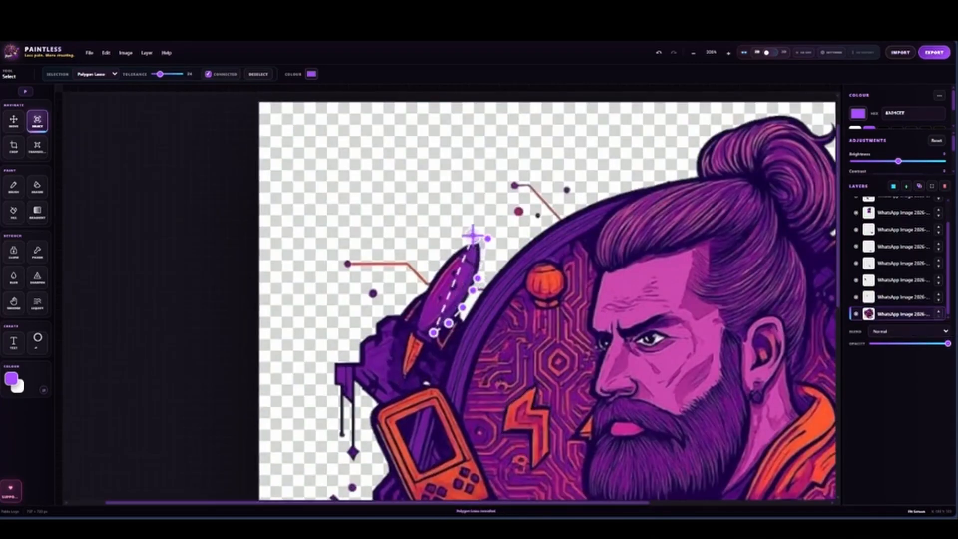
click(431, 271)
click(408, 328)
click(435, 344)
click(433, 334)
key(ctrl+j)
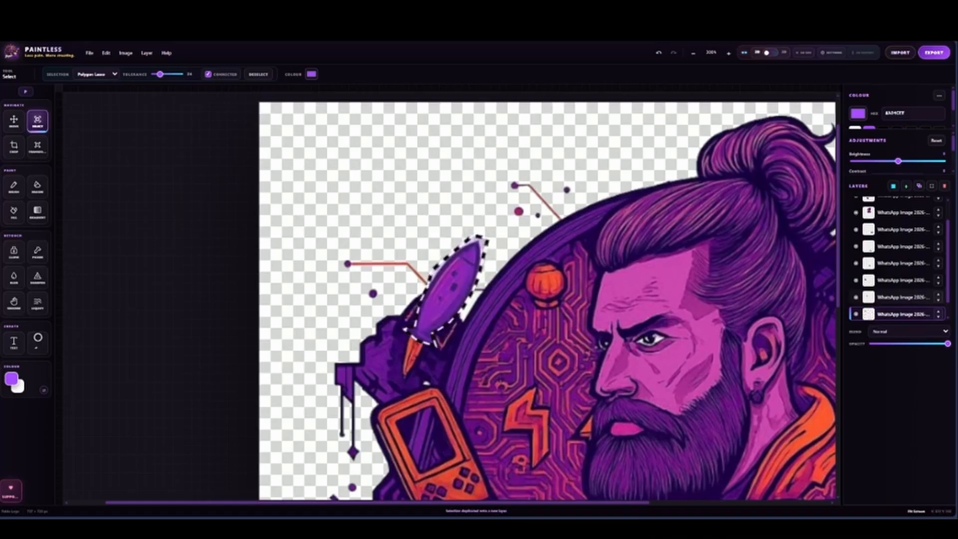
Select the base logo layer and hide all the cut-out layers above it
scroll(487, 344, down, 5)
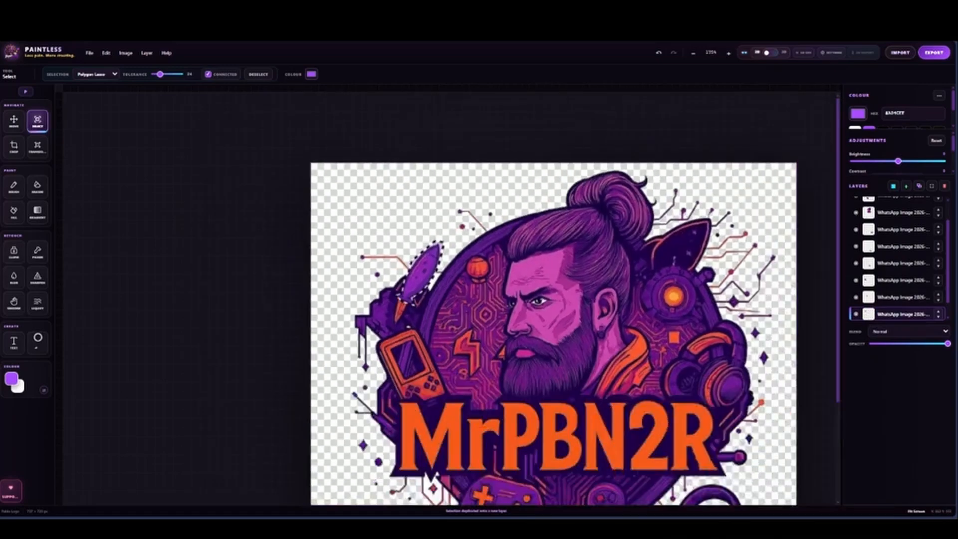
scroll(486, 345, down, 2)
scroll(896, 299, down, 1)
click(903, 314)
scroll(896, 264, up, 2)
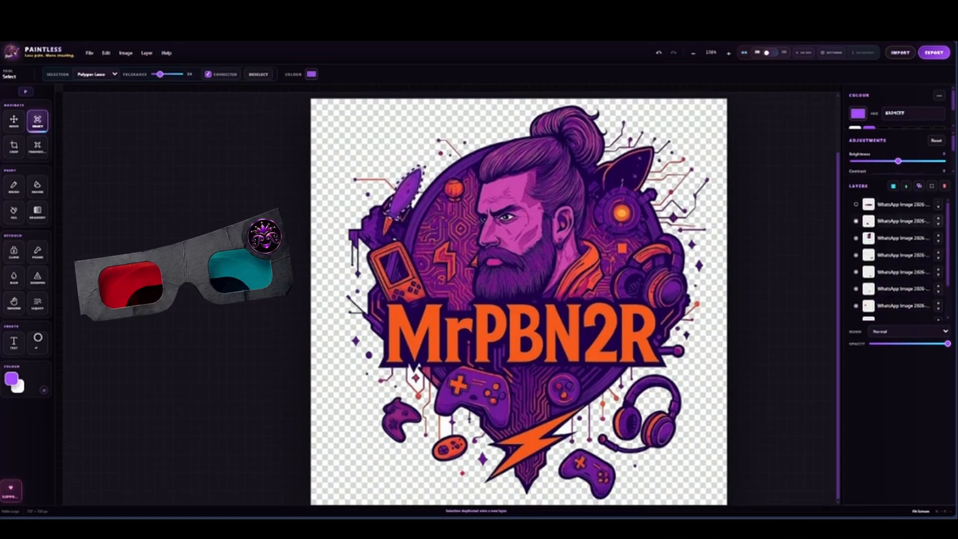
scroll(896, 265, down, 2)
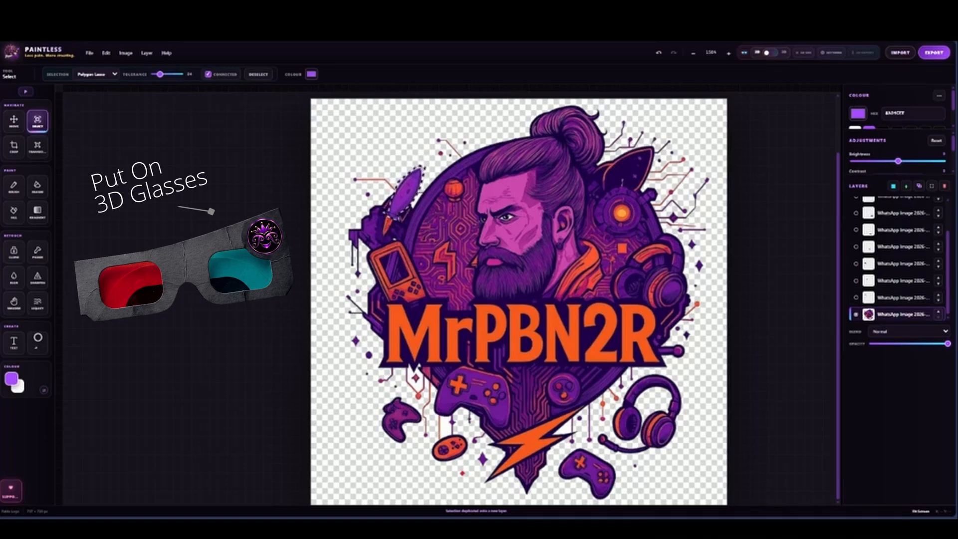
Turn on 3D mode with the rocket selection cleared and give the base logo layer a positive depth
click(770, 52)
key(ctrl+d)
scroll(896, 245, up, 2)
scroll(896, 245, down, 3)
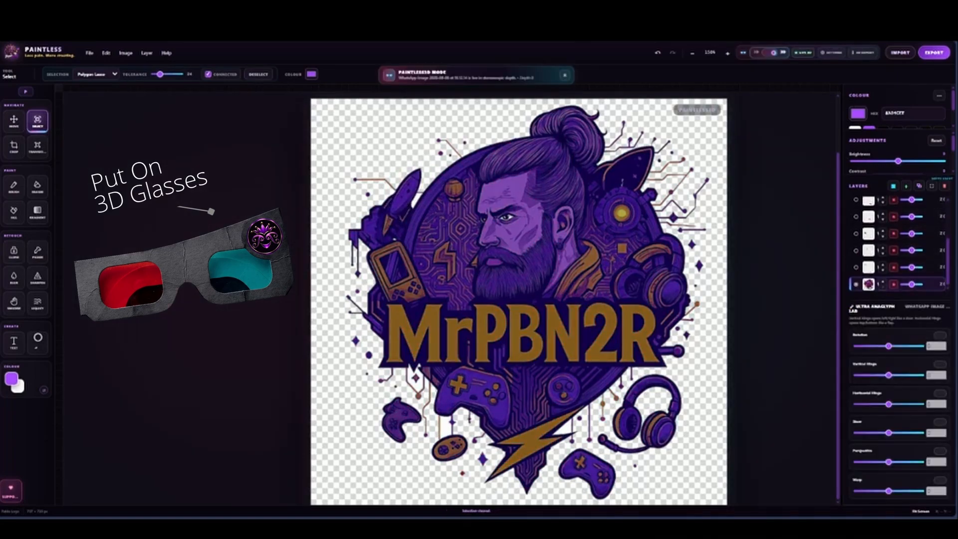
drag(912, 284, 912, 285)
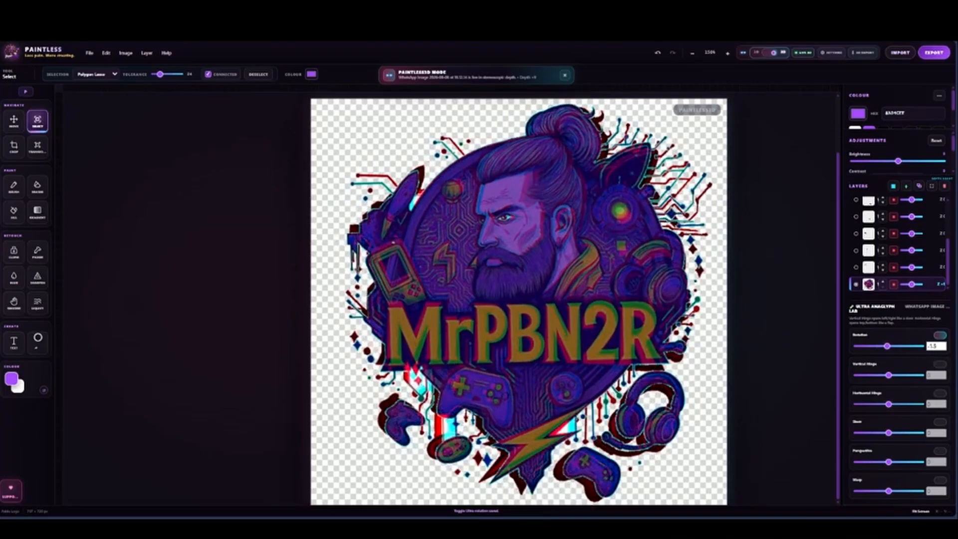
Try the vertical hinge, horizontal hinge and rotation effects on the base logo layer
click(941, 364)
drag(889, 375, 891, 404)
click(940, 365)
click(940, 393)
click(941, 394)
drag(887, 346, 888, 345)
click(940, 335)
Show the rocket, zigzag emblem and handheld console layers and give each a slightly negative depth
drag(912, 284, 910, 268)
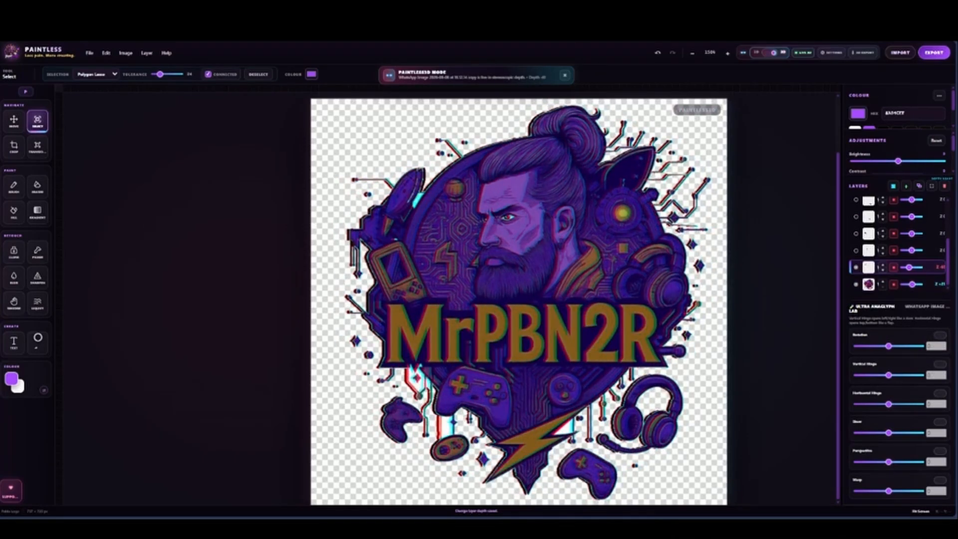
click(856, 251)
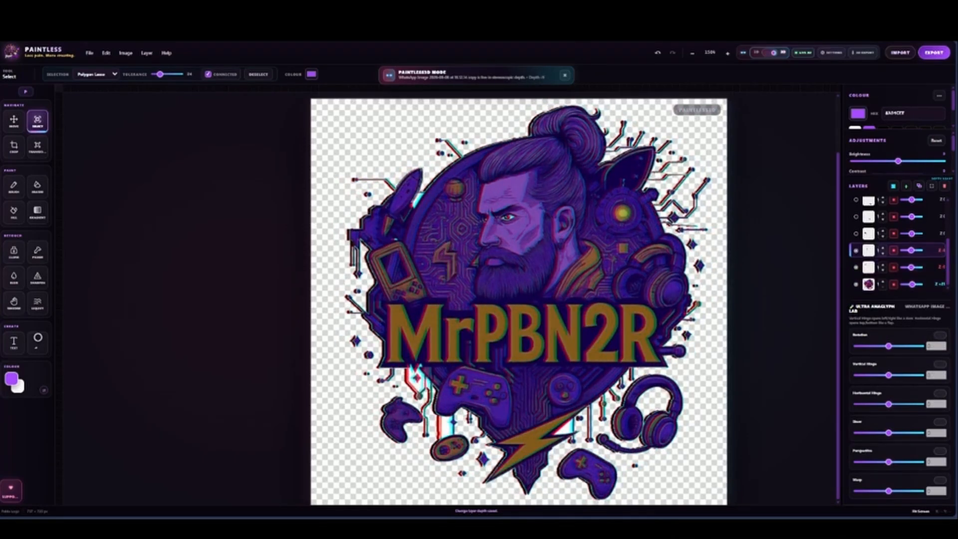
click(856, 233)
drag(912, 234, 911, 234)
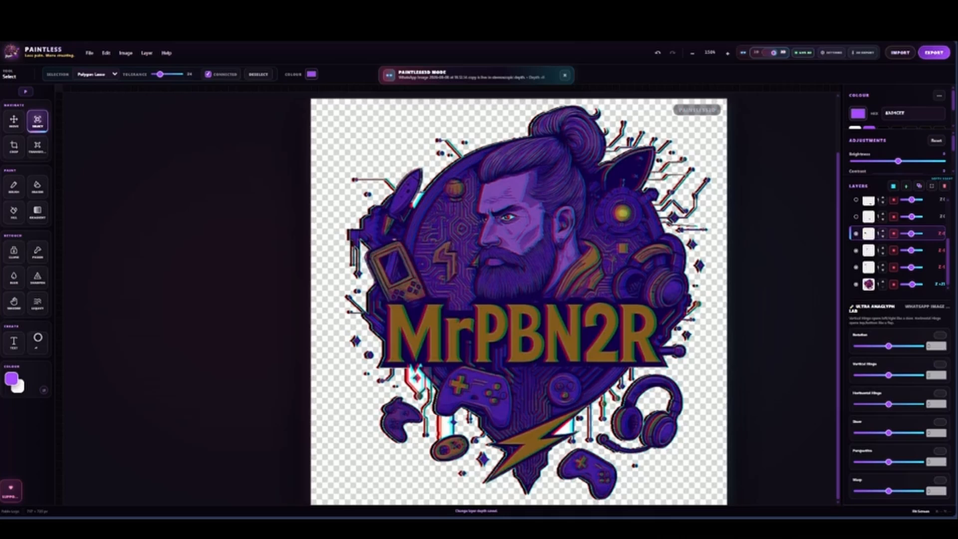
Show the round button, small controller, lower headphones and portrait layers and adjust their 3D depths
scroll(911, 234, up, 1)
click(856, 267)
drag(912, 267, 911, 217)
click(856, 250)
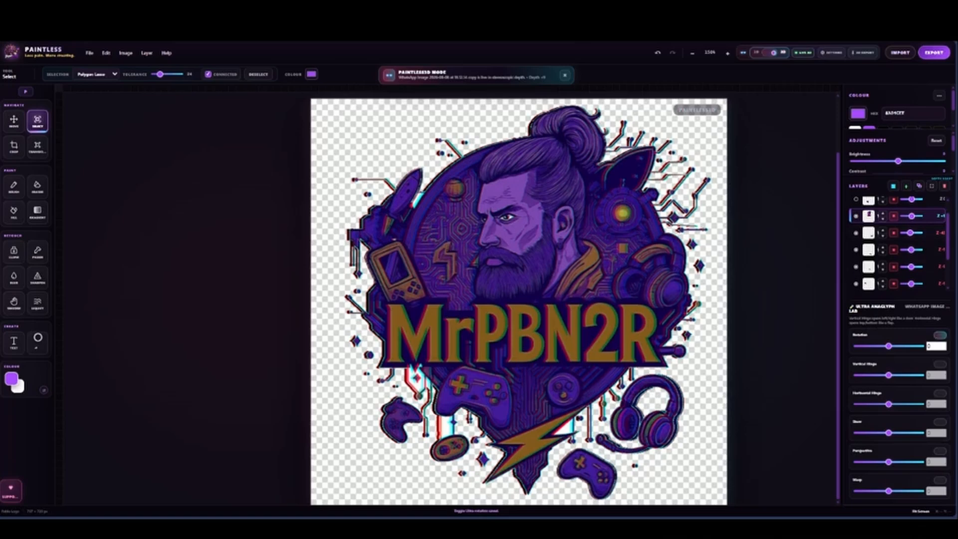
Set the portrait layer's rotation to -0.6 and adjust the depths of the large controller and lettering layers
drag(889, 345, 888, 345)
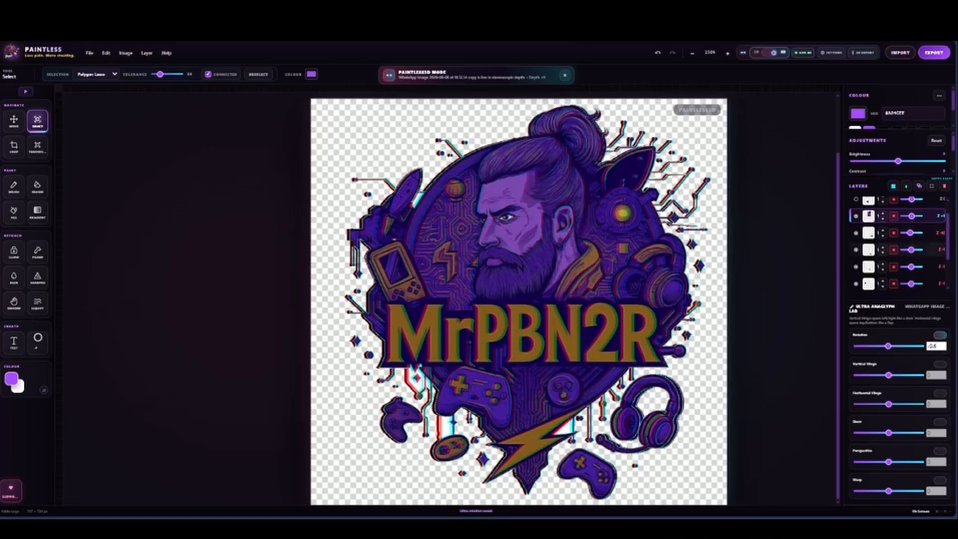
scroll(913, 247, up, 1)
drag(912, 221, 910, 204)
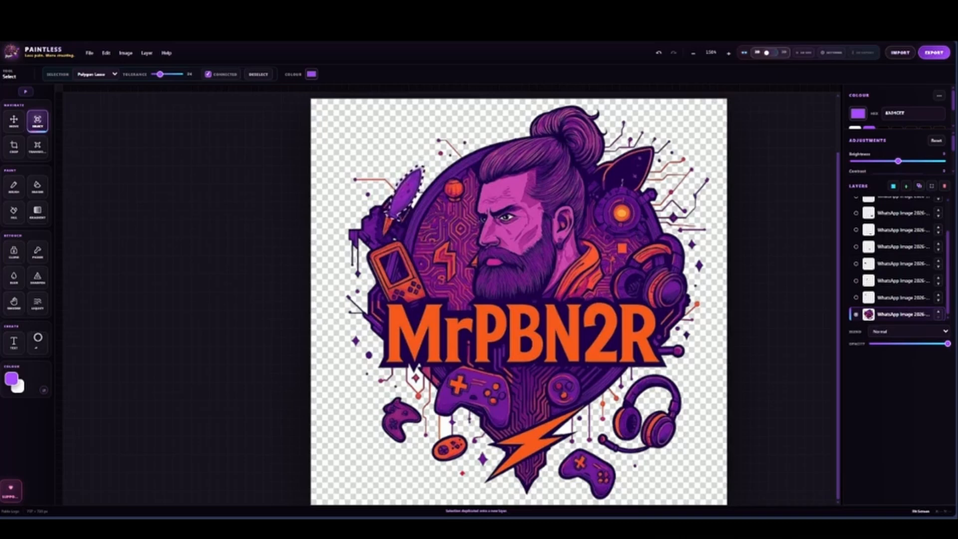
Switch the logo to stereoscopic 3D mode and deselect the rocket outline
click(770, 53)
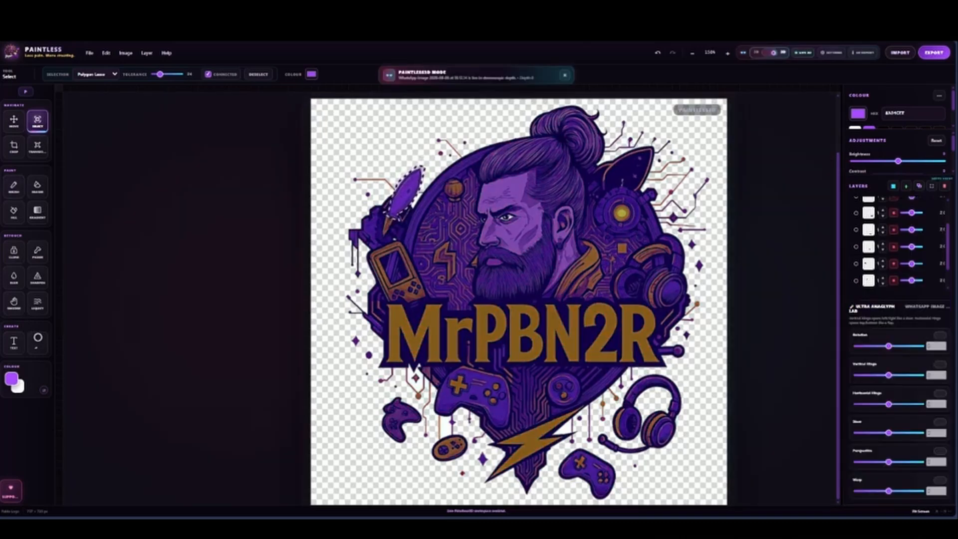
click(259, 75)
scroll(898, 243, up, 2)
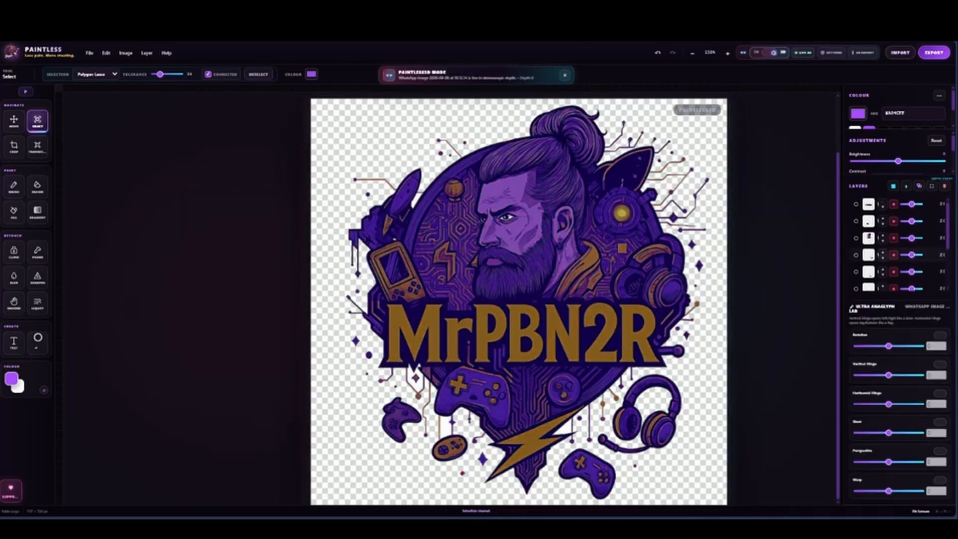
scroll(899, 243, down, 3)
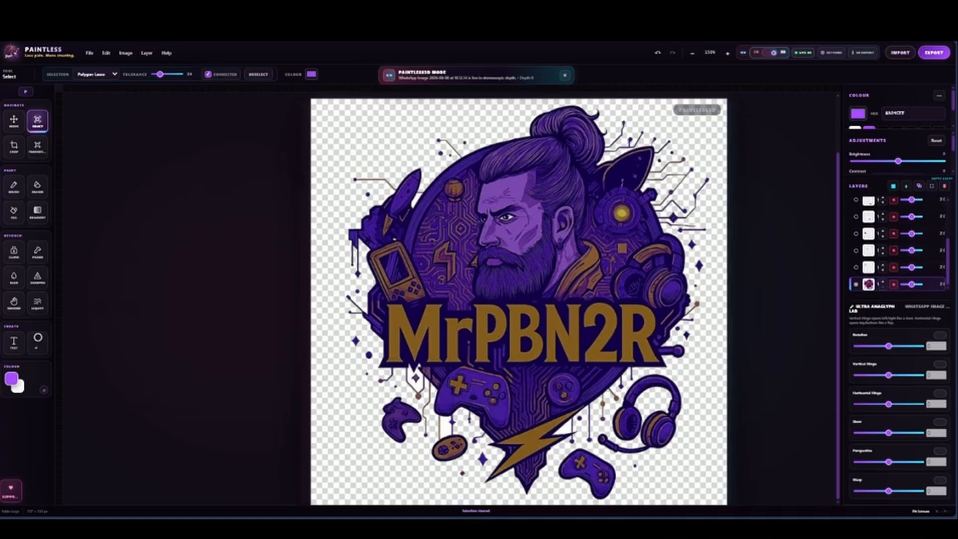
Give the base logo layer a positive depth and preview it with a rotation of -1.5
drag(912, 284, 912, 284)
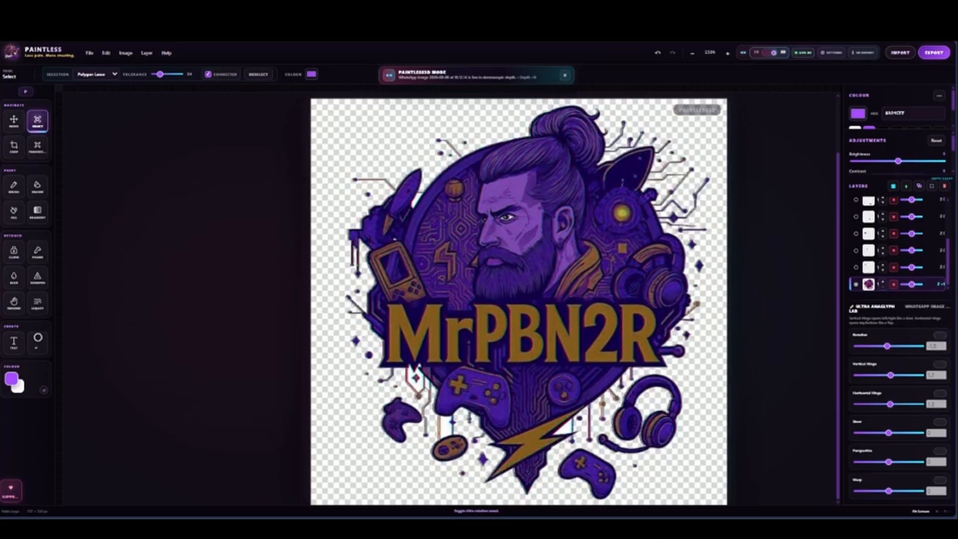
click(941, 335)
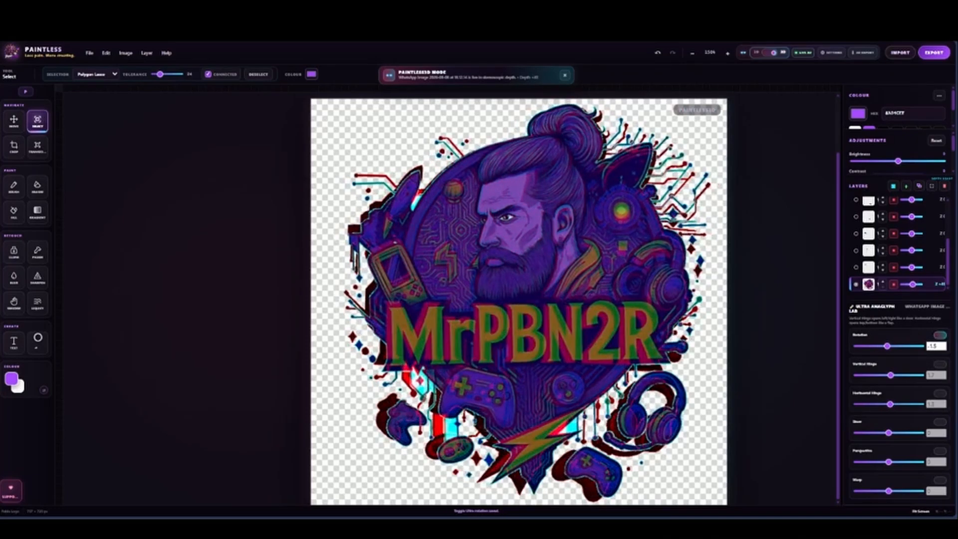
click(940, 335)
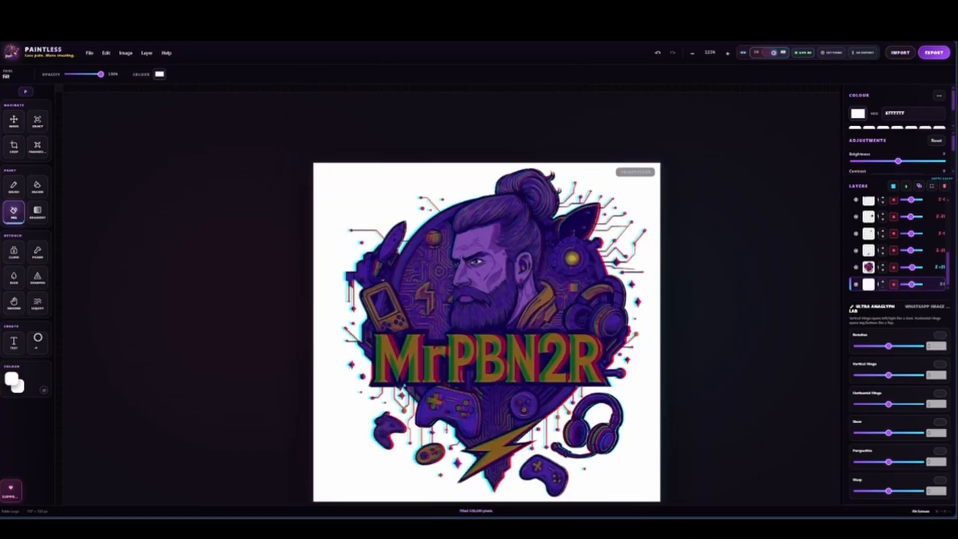
Open the 3D export settings and set the export format to Anaglyph PNG
click(864, 52)
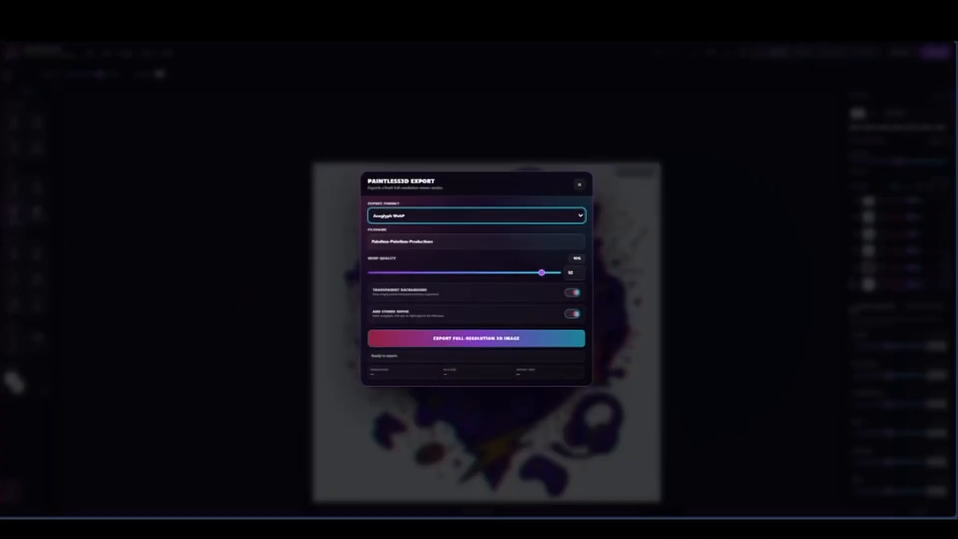
click(477, 215)
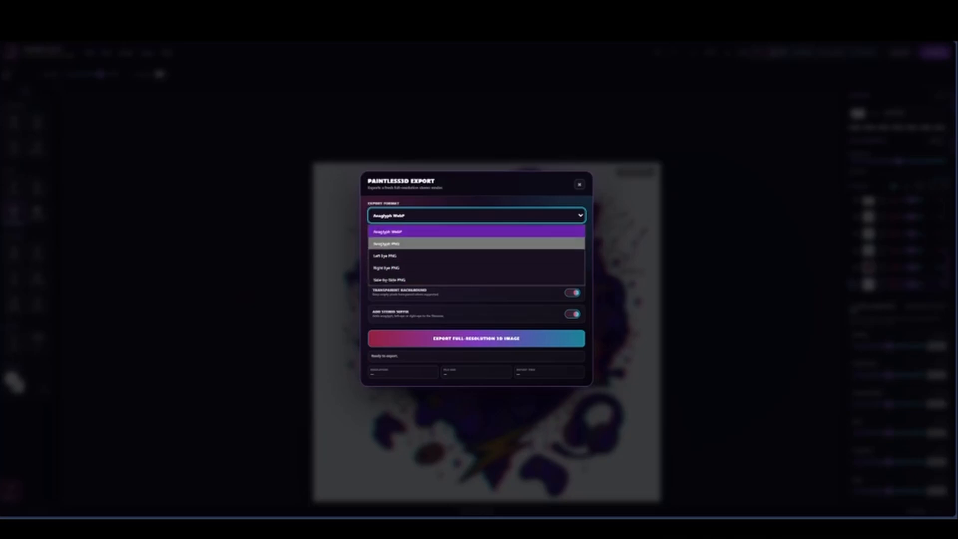
click(477, 244)
click(476, 257)
drag(433, 257, 345, 259)
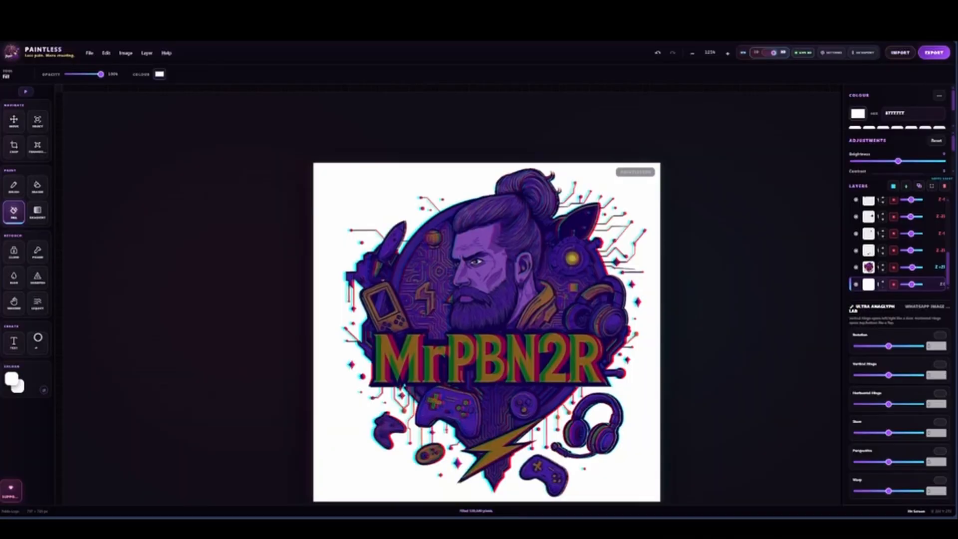
Name the export file Pablo-logo and export the full-resolution 3D image as an Anaglyph PNG
click(934, 52)
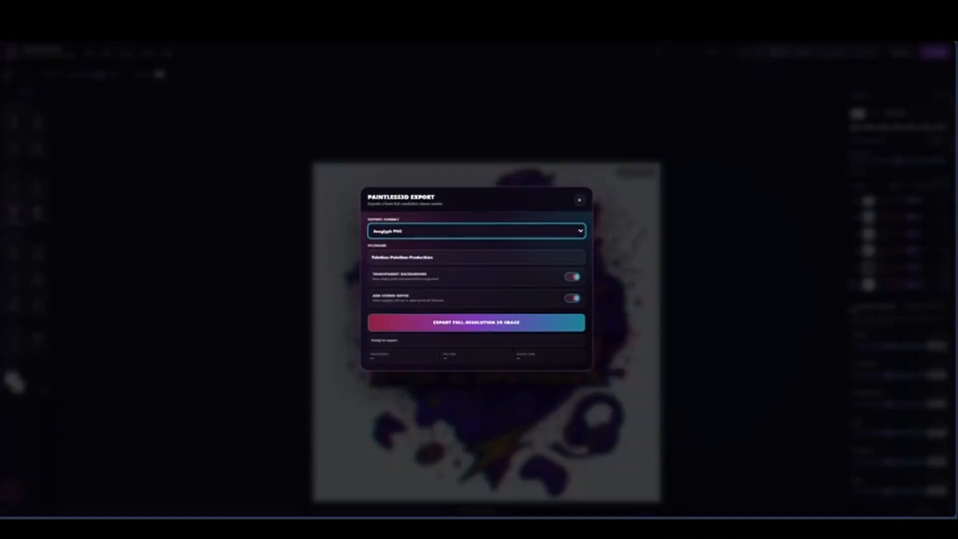
click(449, 258)
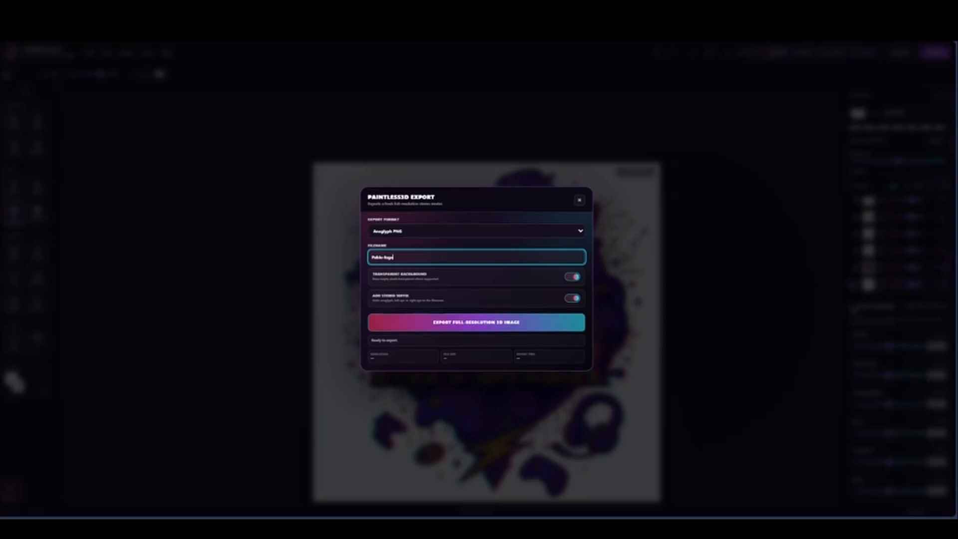
click(477, 322)
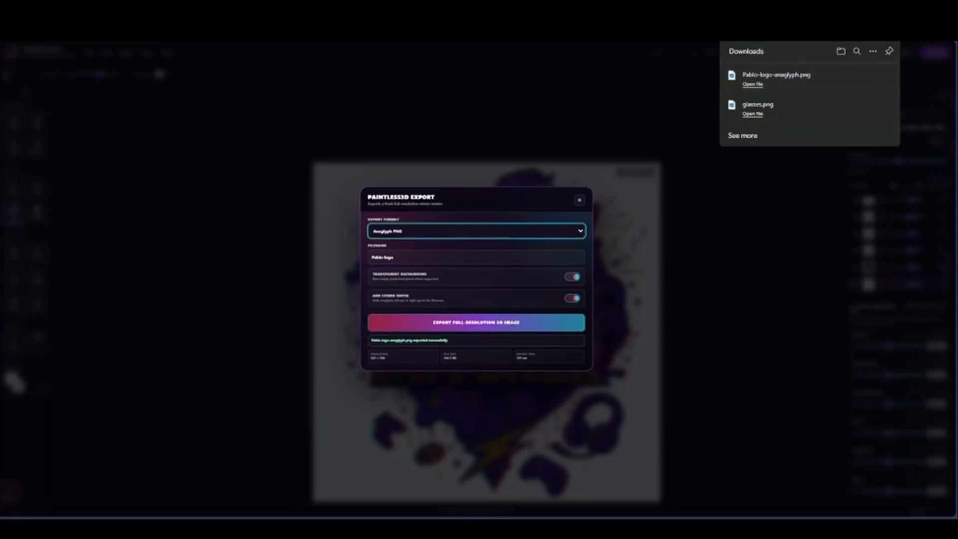
click(476, 231)
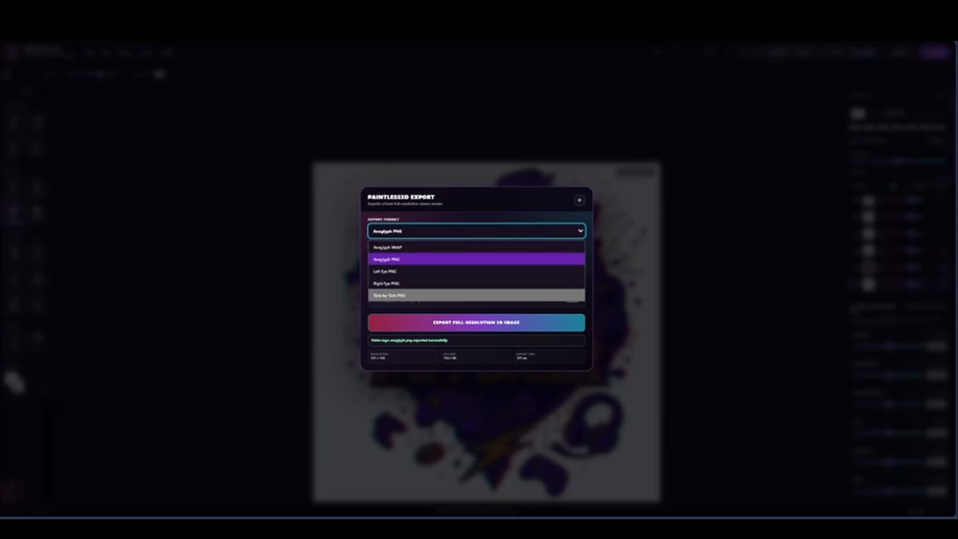
key(Escape)
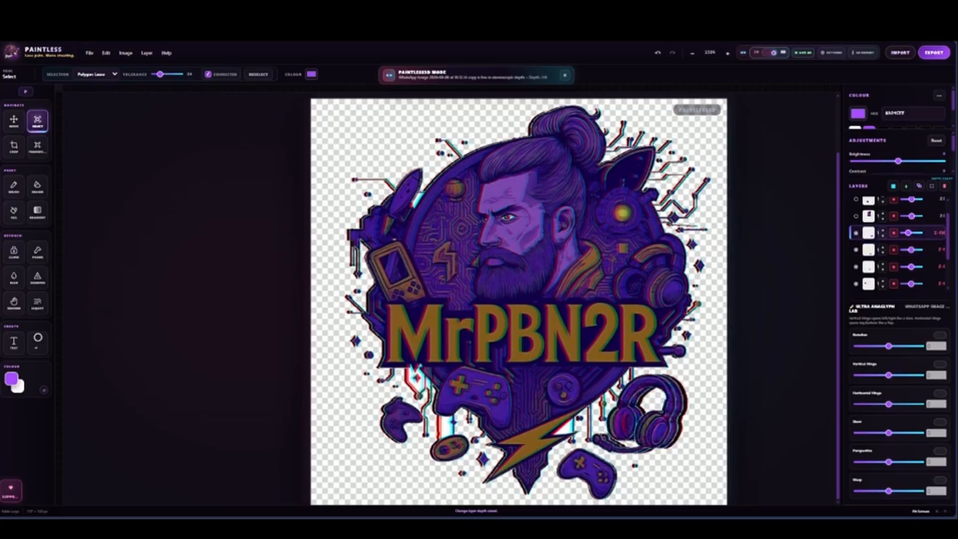
Give the portrait layer a positive depth and a rotation of -0.6
drag(912, 216, 912, 216)
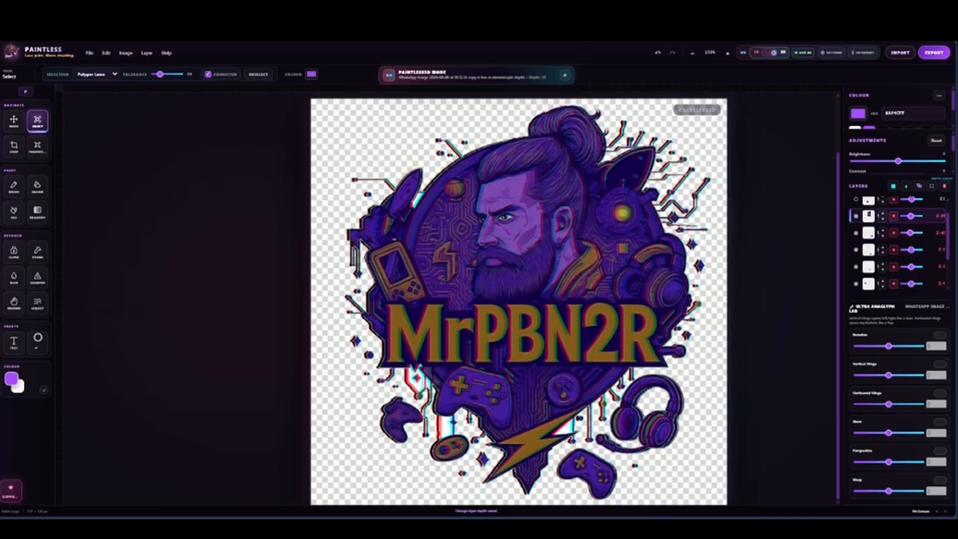
drag(888, 346, 888, 345)
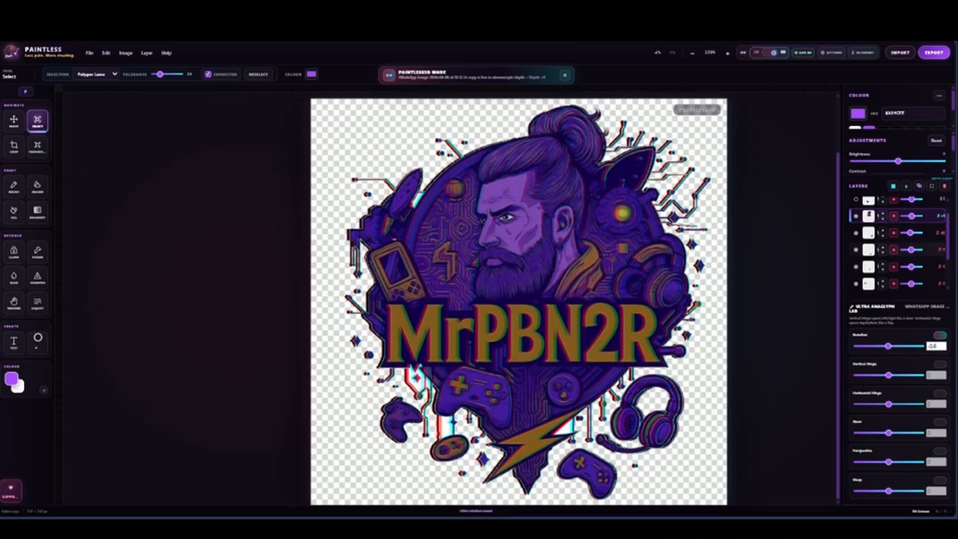
Give the MrPBN2R lettering layer a negative depth and return to 2D mode
scroll(913, 250, up, 1)
drag(912, 222, 910, 204)
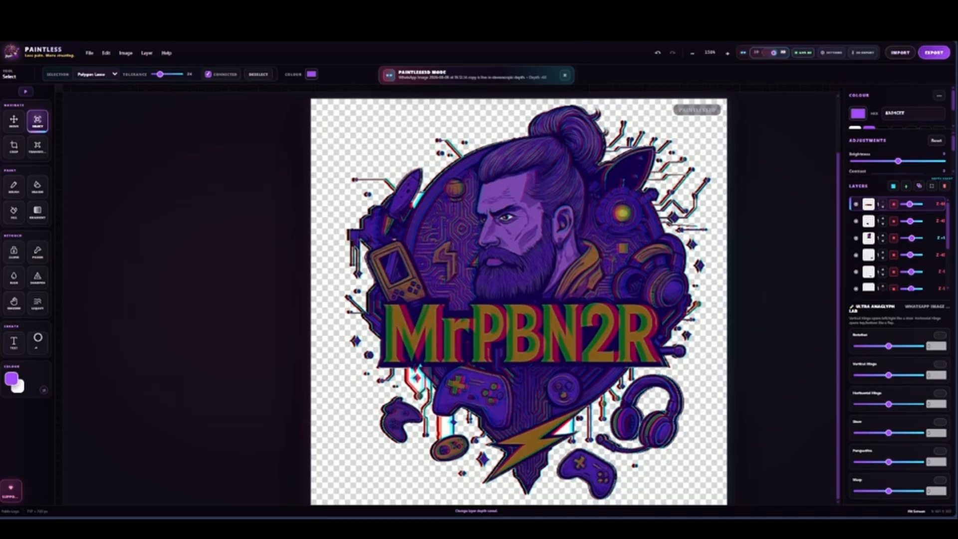
click(770, 52)
Outline the headphones beside the portrait's collar on the base logo layer with the Polygon Lasso and duplicate them onto a new layer
scroll(898, 269, down, 2)
click(902, 315)
scroll(633, 280, up, 7)
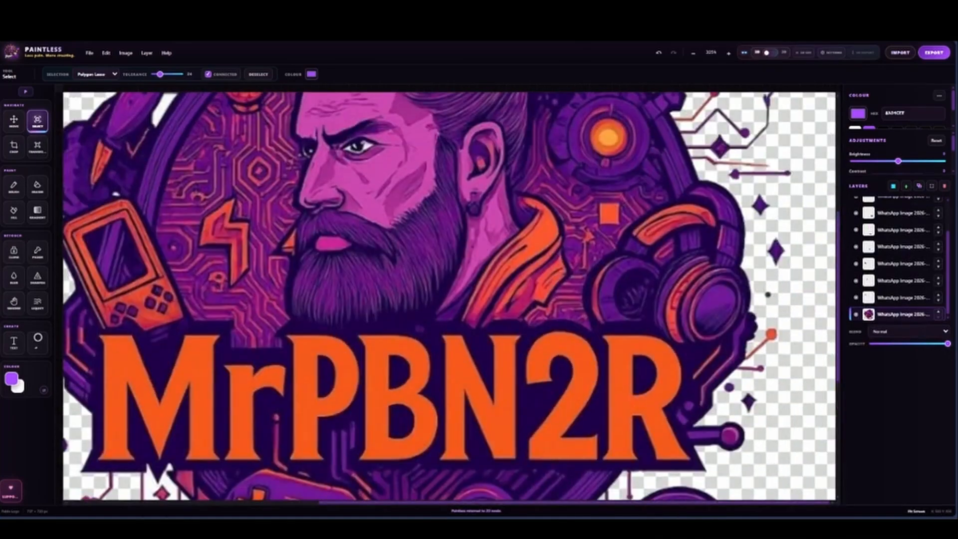
click(599, 324)
click(629, 324)
click(650, 327)
click(665, 338)
click(679, 347)
click(703, 347)
click(732, 338)
click(752, 308)
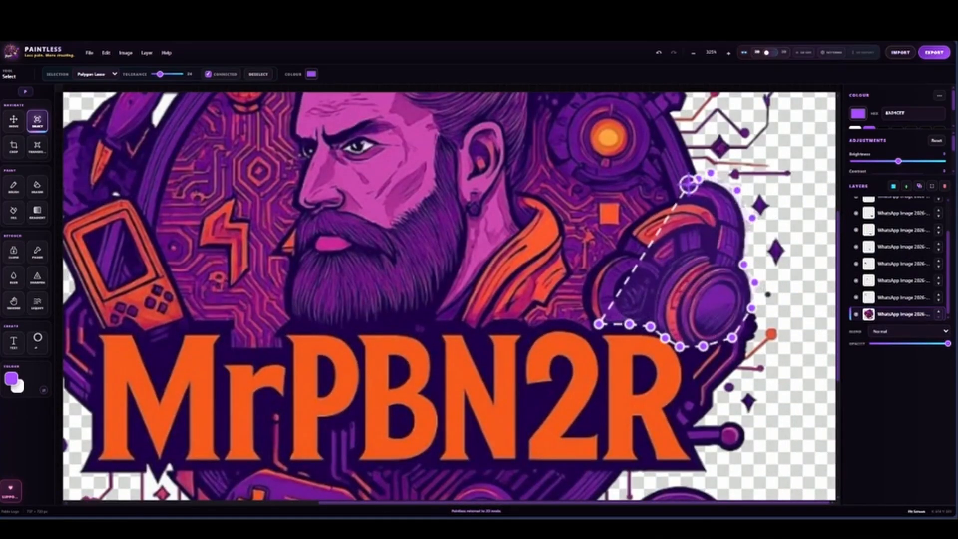
click(677, 198)
click(641, 212)
click(618, 237)
click(597, 261)
click(584, 282)
click(583, 311)
click(599, 324)
key(ctrl+j)
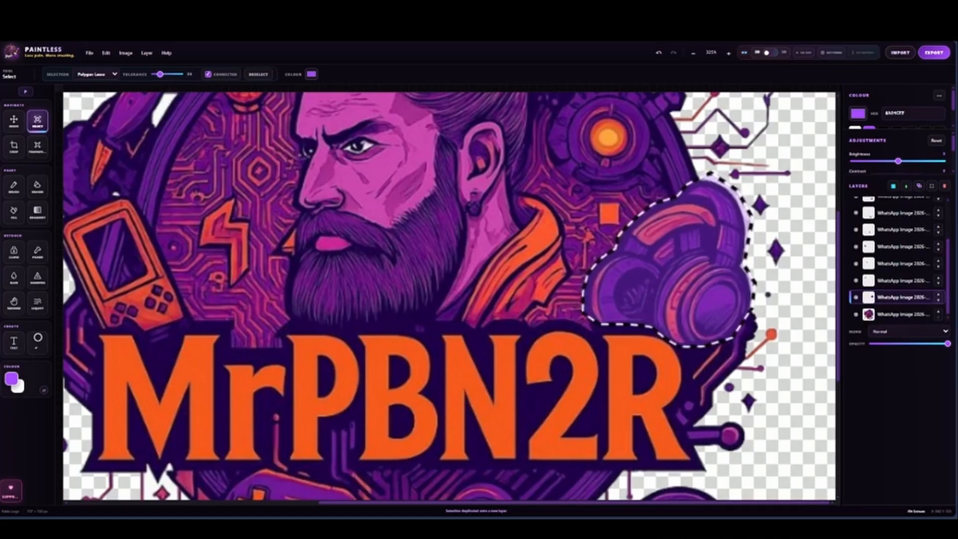
Cut the background gap beneath the headband out of the new headphones layer using a Polygon Lasso selection
click(654, 257)
click(665, 266)
click(680, 255)
click(699, 248)
click(700, 228)
click(680, 233)
click(665, 241)
click(655, 257)
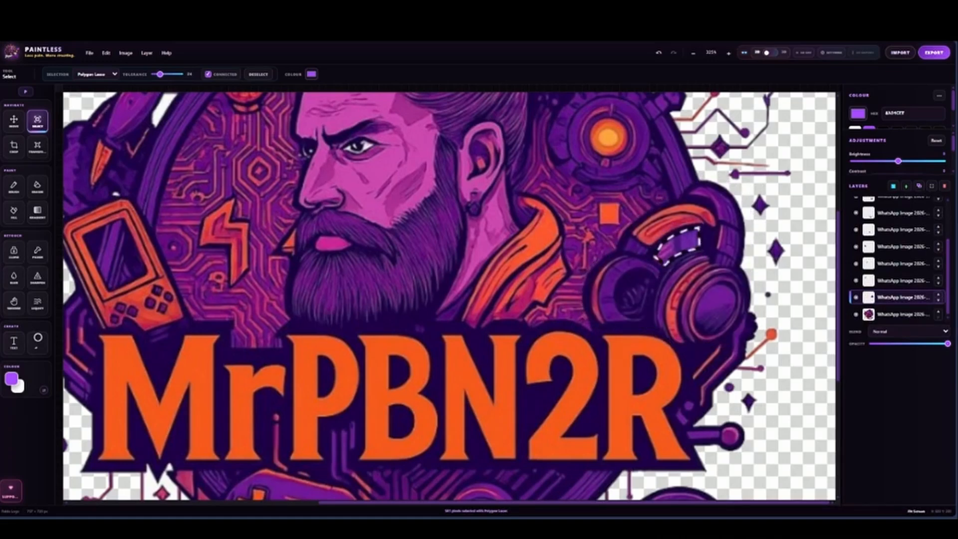
key(Delete)
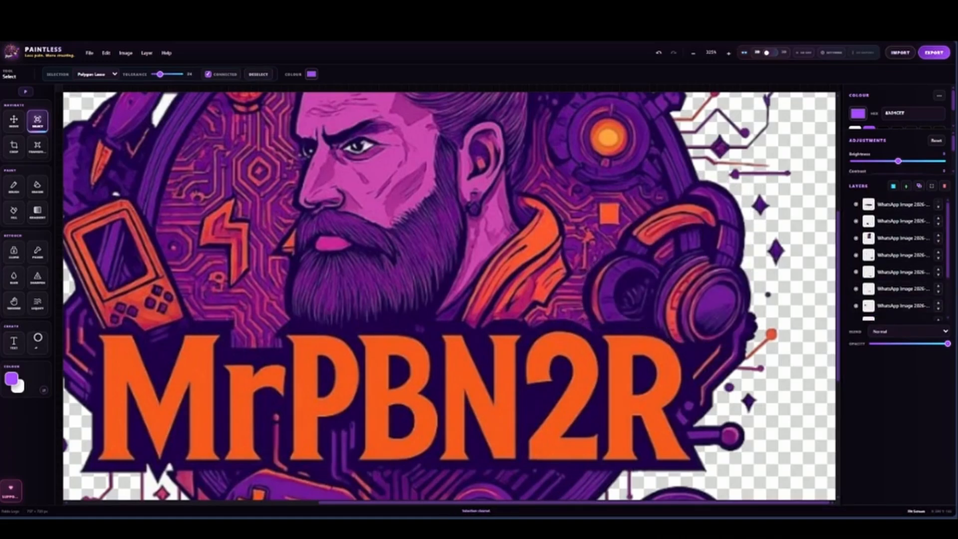
In 3D mode, give the new headphones layer a negative depth and a slight positive vertical hinge
click(770, 52)
scroll(898, 249, down, 3)
drag(909, 267, 910, 267)
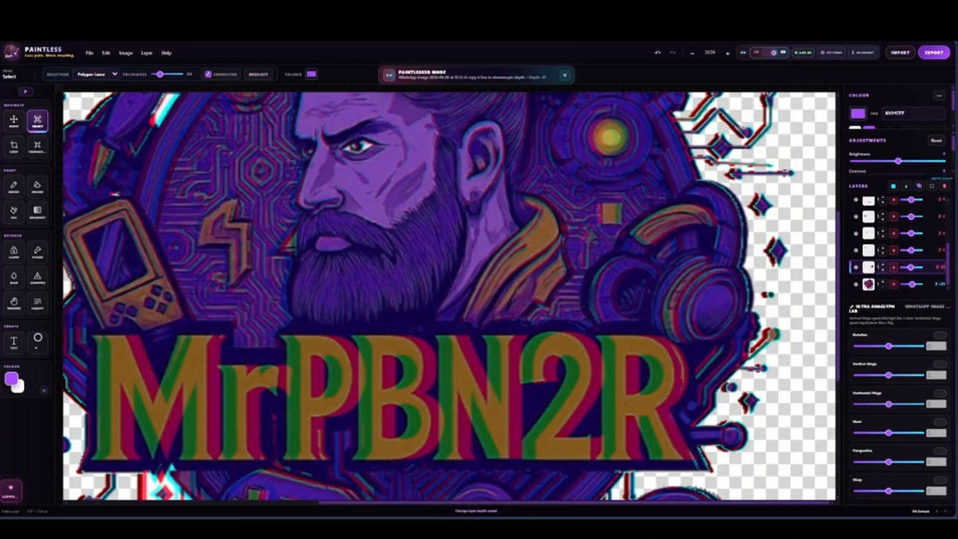
click(941, 365)
drag(889, 375, 890, 375)
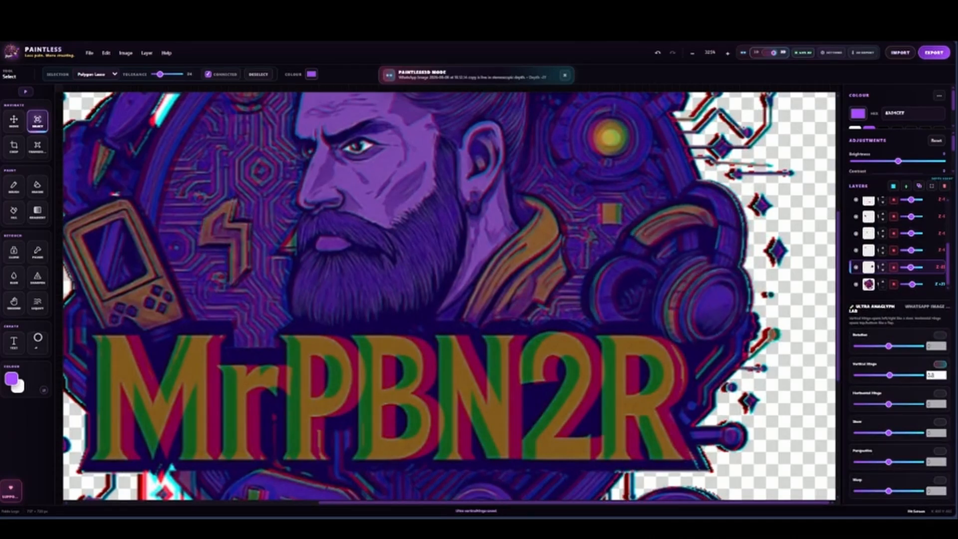
scroll(545, 326, down, 6)
scroll(545, 327, up, 1)
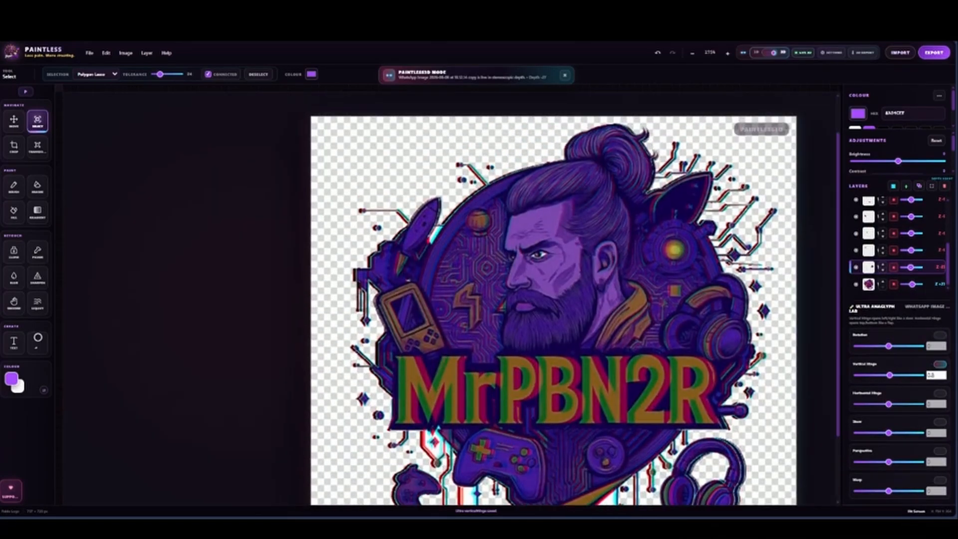
scroll(544, 327, down, 1)
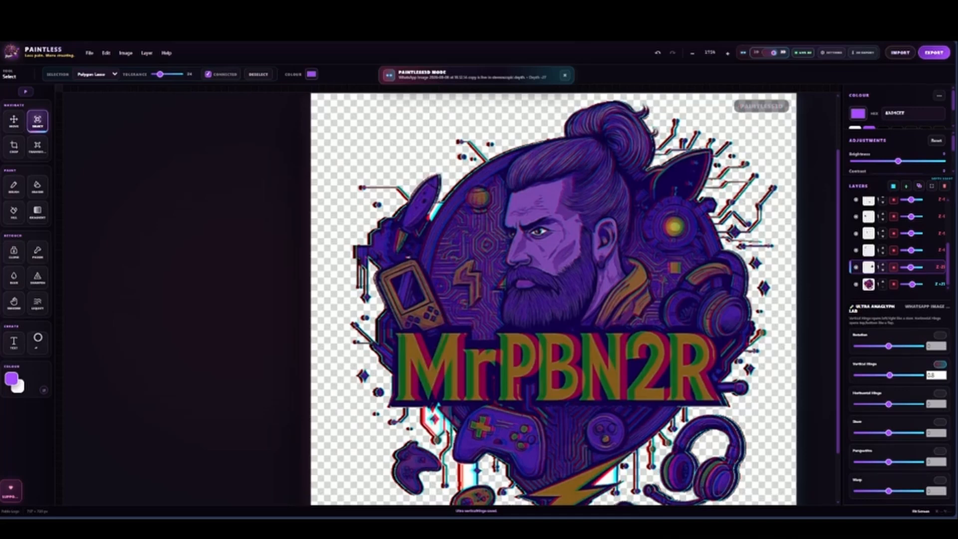
In 2D mode, outline the round device with the glowing orange centre on the base logo layer and duplicate it onto a new layer
scroll(549, 320, up, 1)
click(772, 52)
scroll(648, 294, up, 1)
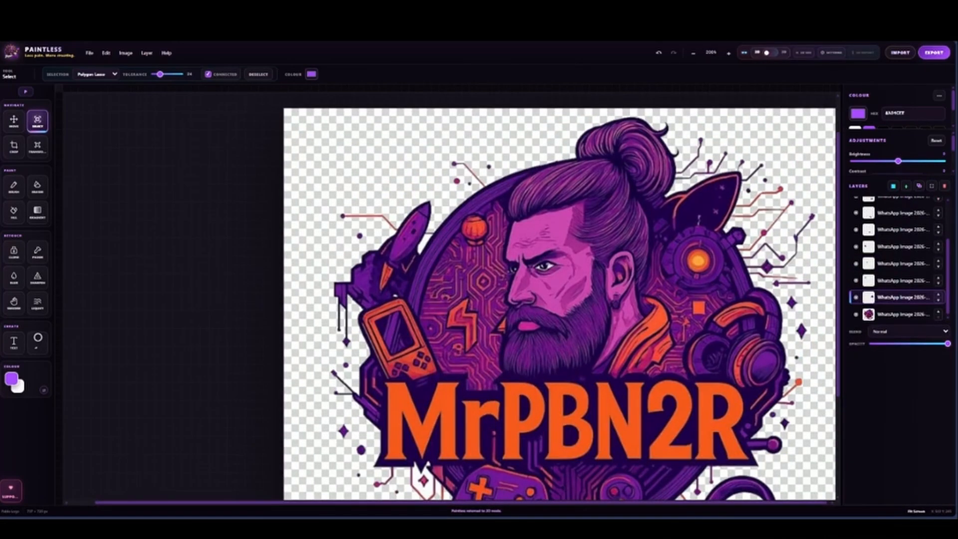
click(676, 286)
key(Escape)
click(902, 315)
click(677, 286)
click(693, 290)
click(713, 284)
click(721, 274)
click(725, 255)
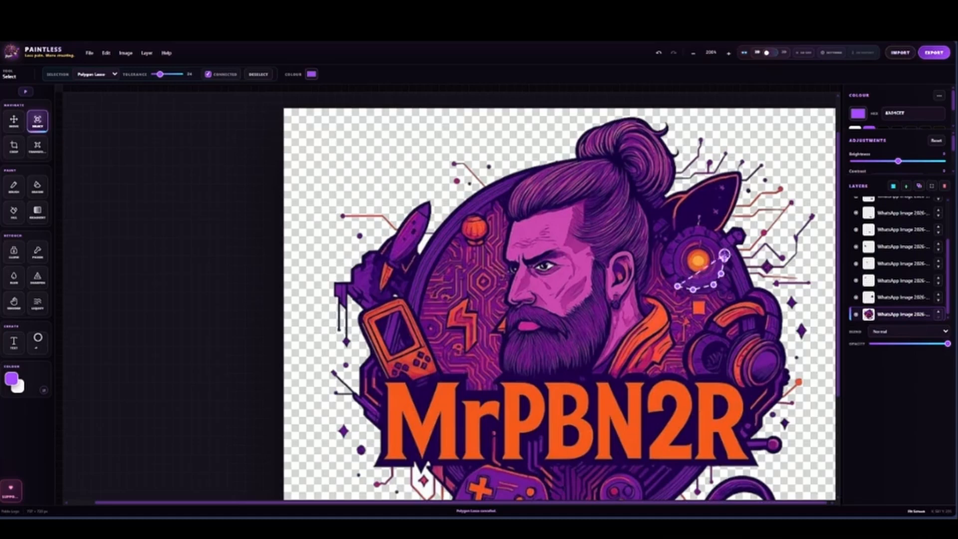
click(716, 233)
click(707, 227)
click(697, 226)
click(686, 227)
click(674, 234)
click(666, 246)
click(661, 262)
click(667, 275)
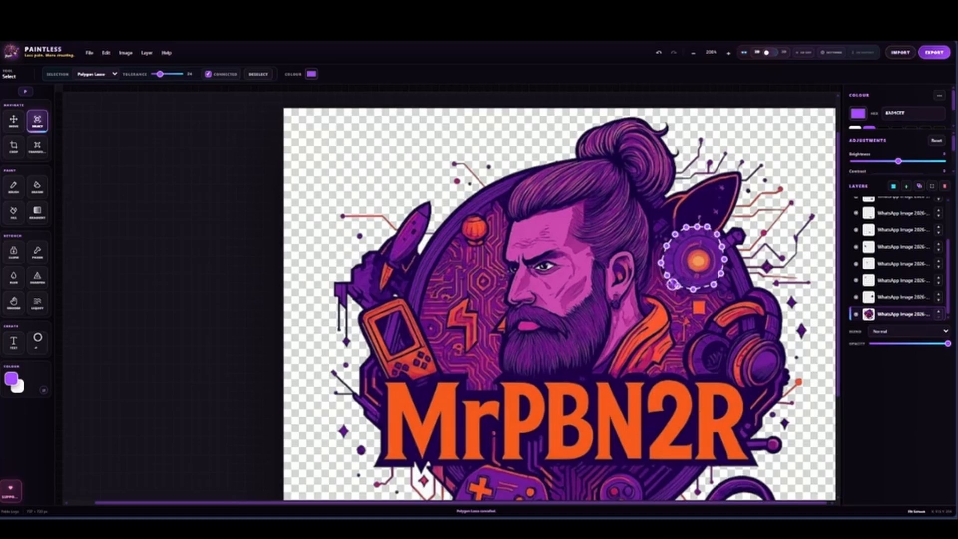
click(676, 286)
key(ctrl+j)
In 3D mode, clear the selection and give the glowing round device's layer a slight negative depth
click(771, 52)
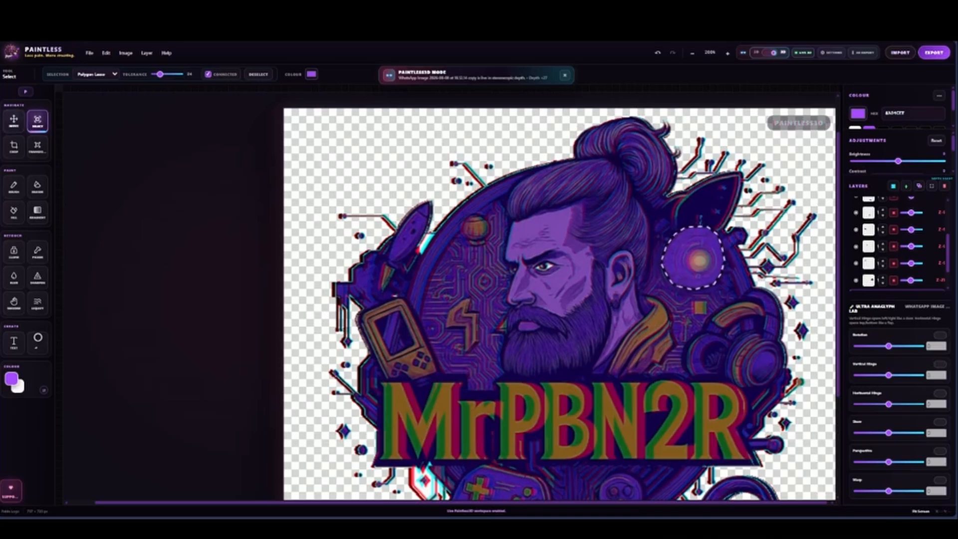
click(13, 122)
click(38, 121)
click(259, 75)
scroll(898, 216, down, 1)
drag(913, 267, 911, 267)
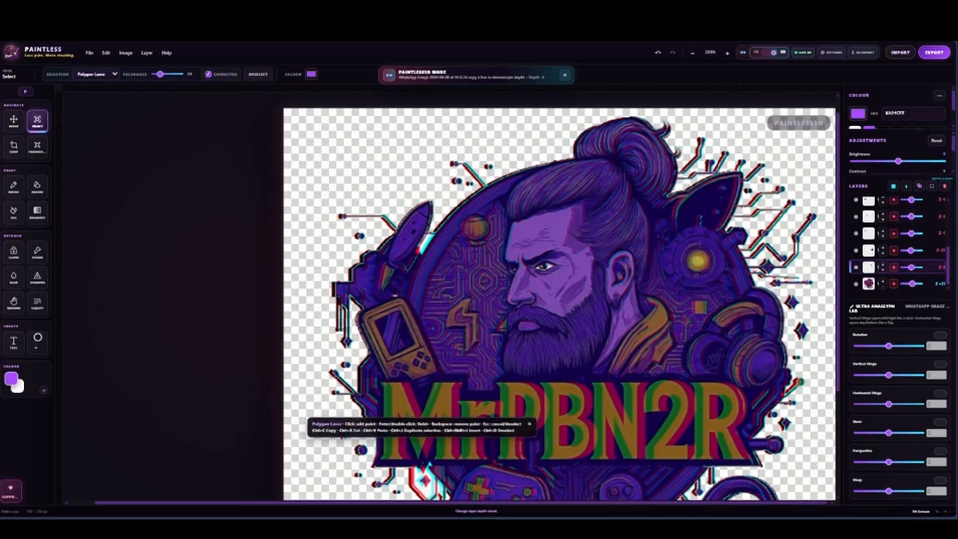
scroll(649, 269, down, 2)
scroll(634, 350, down, 1)
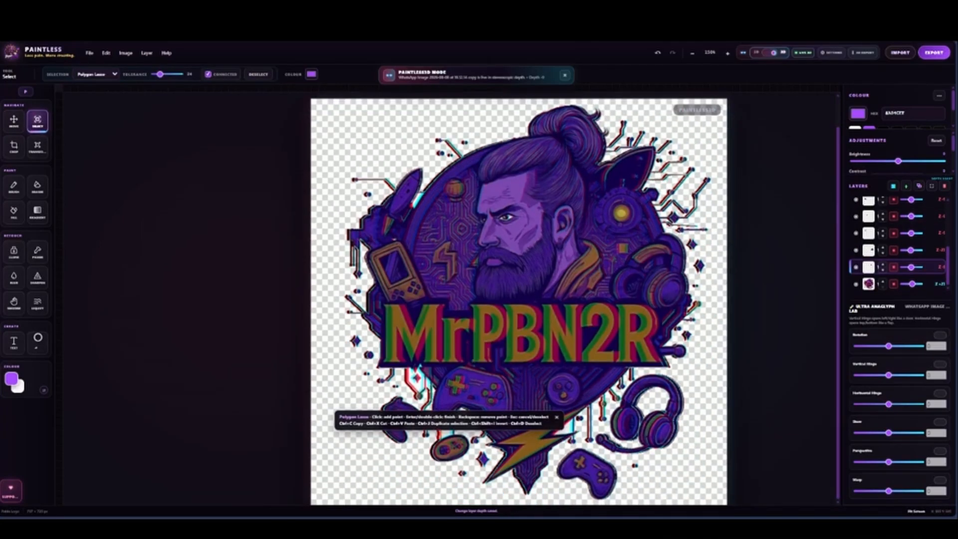
In 2D mode, outline the orange lightning bolt below the lettering on the base logo layer and duplicate it onto a new layer
scroll(633, 349, up, 1)
click(771, 52)
scroll(513, 300, up, 5)
scroll(513, 299, down, 5)
click(903, 314)
click(467, 387)
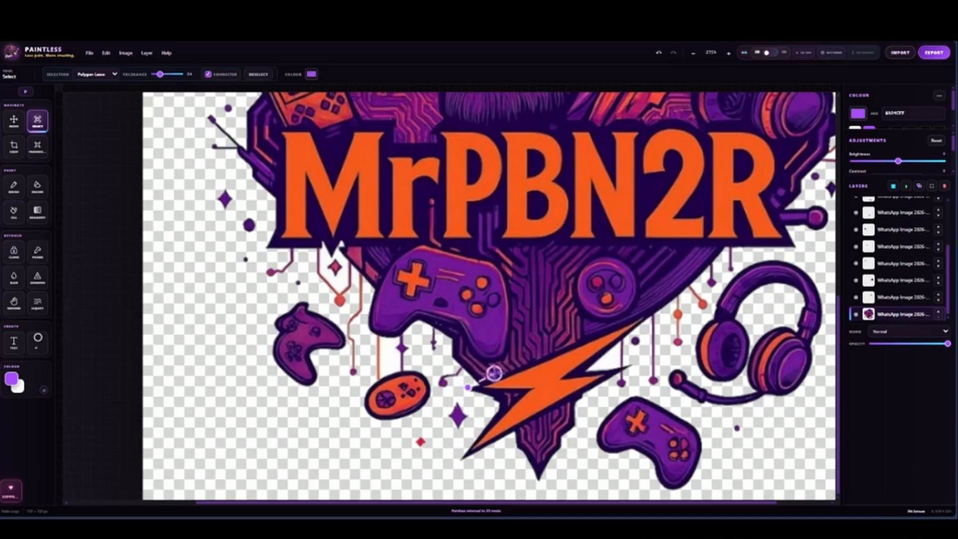
click(652, 313)
click(587, 372)
click(630, 364)
click(456, 465)
click(514, 394)
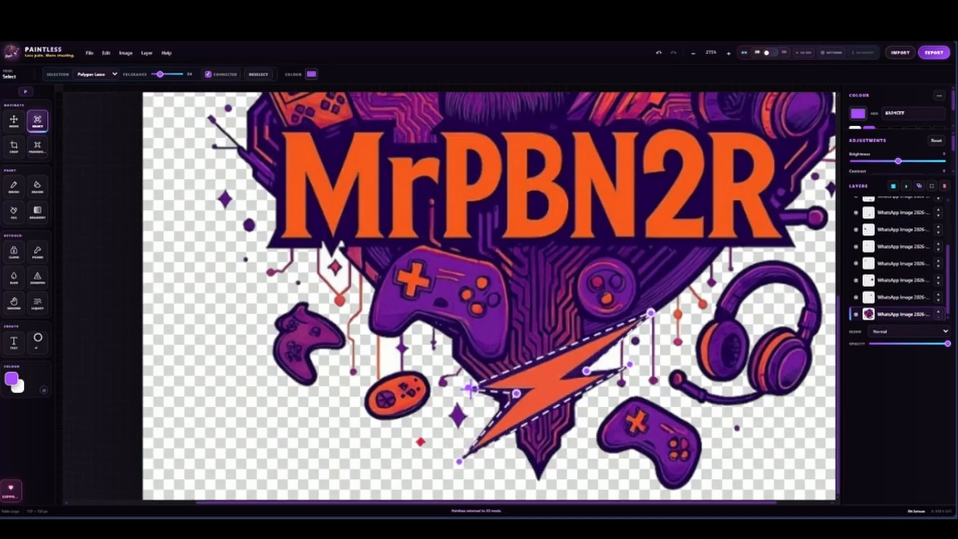
click(468, 388)
click(920, 187)
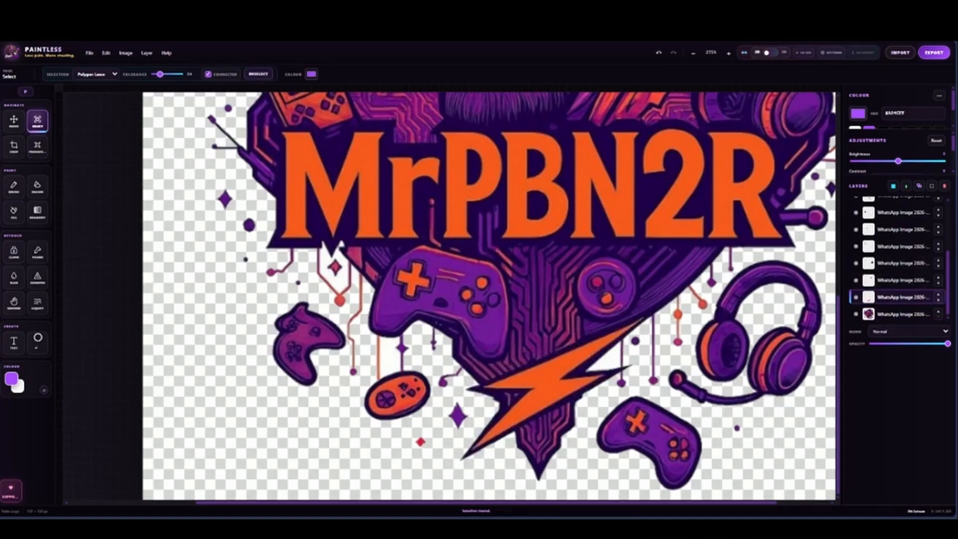